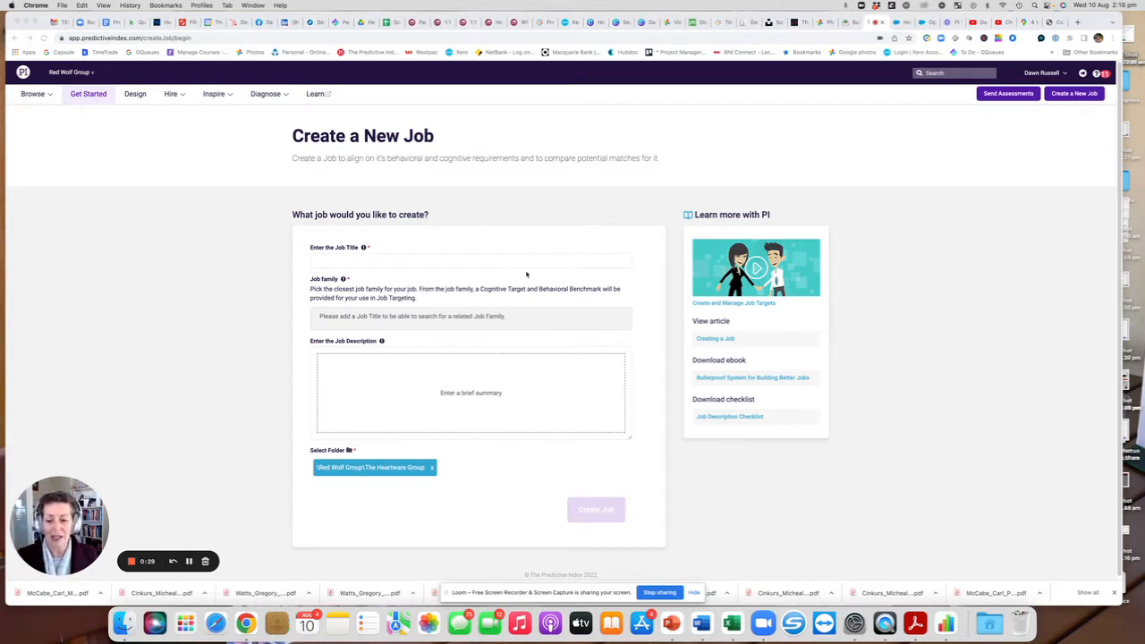
Enter the job title Project Manager and choose No close match as the job family.
{"action": "left_click", "coordinate": [385, 261]}
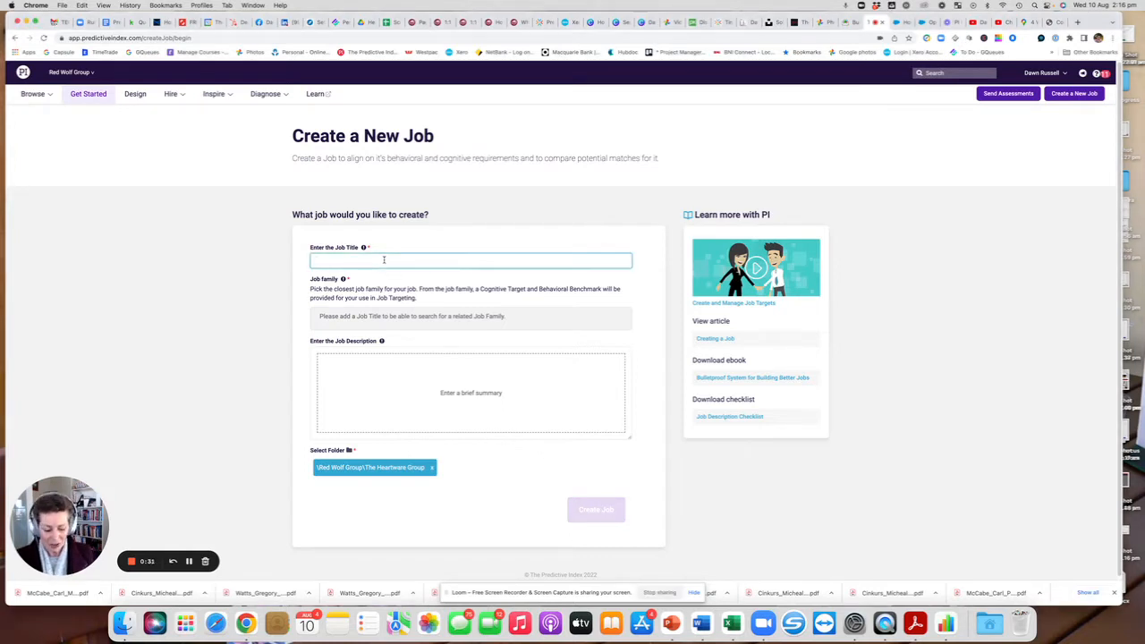
{"action": "type", "text": "Project"}
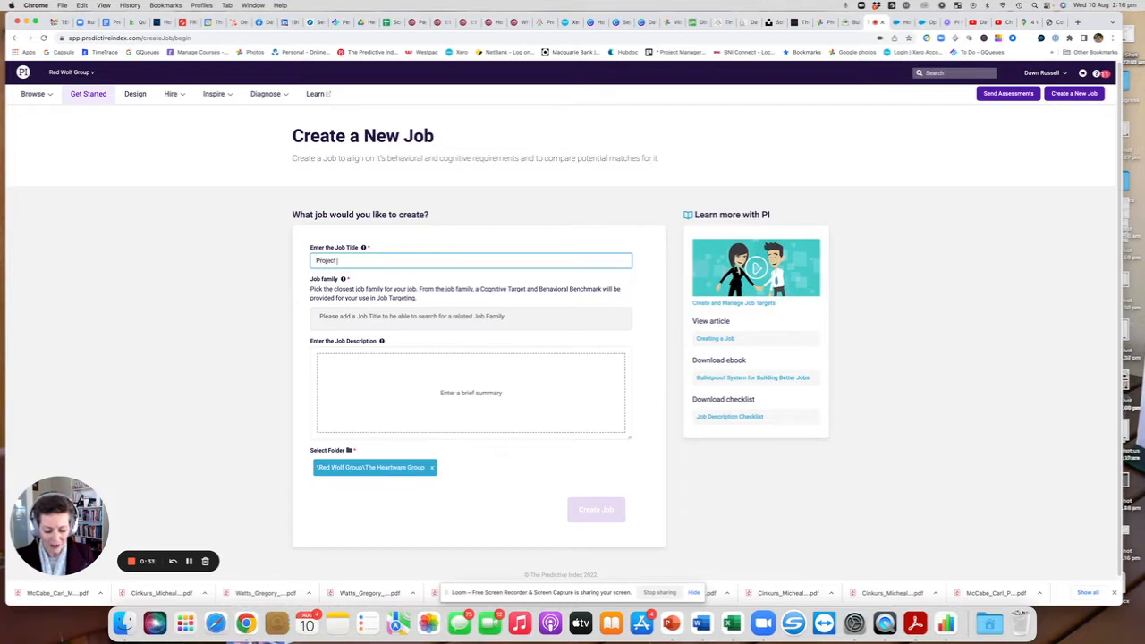
{"action": "type", "text": " Manager"}
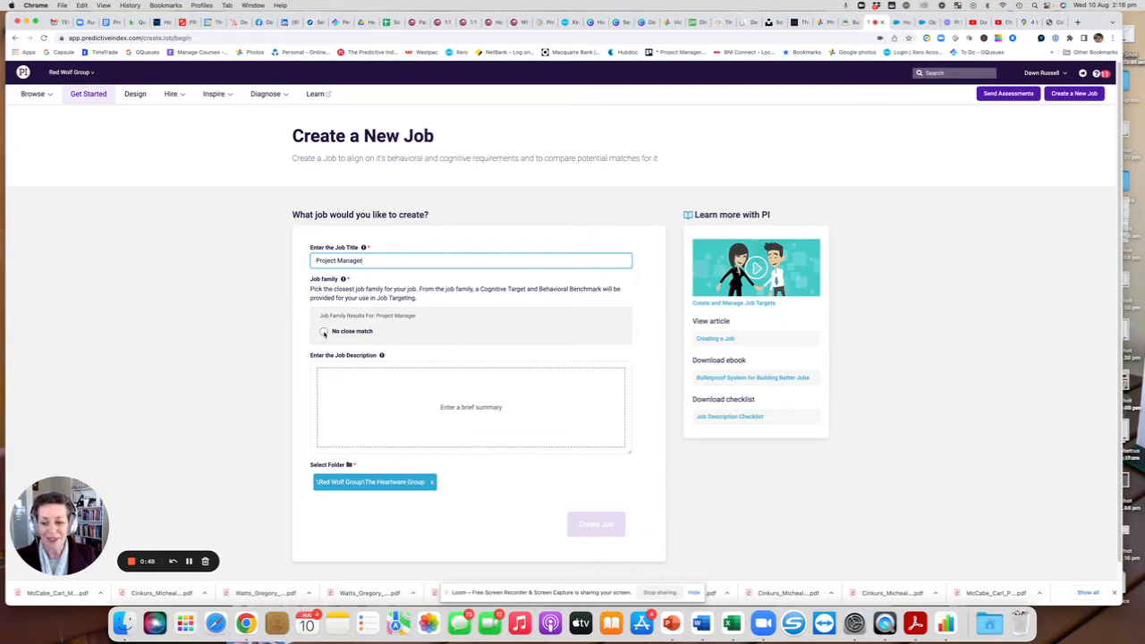
{"action": "left_click", "coordinate": [324, 332]}
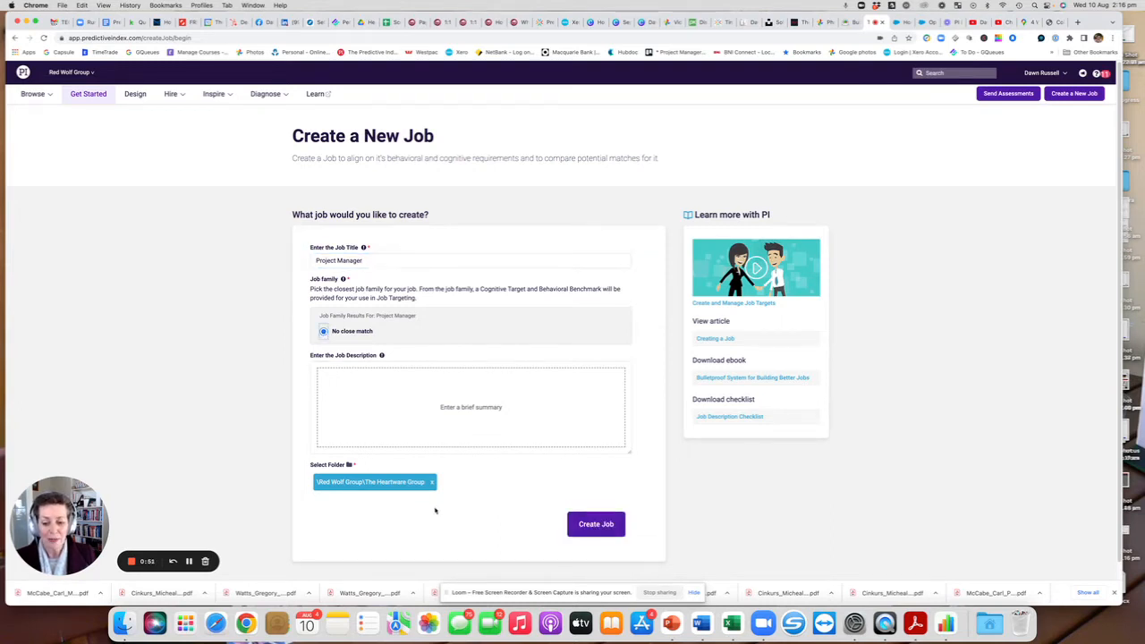
Change the folder to Red Wolf Group\The Heartware Group\Position Profiles and create the job.
{"action": "left_click", "coordinate": [431, 482]}
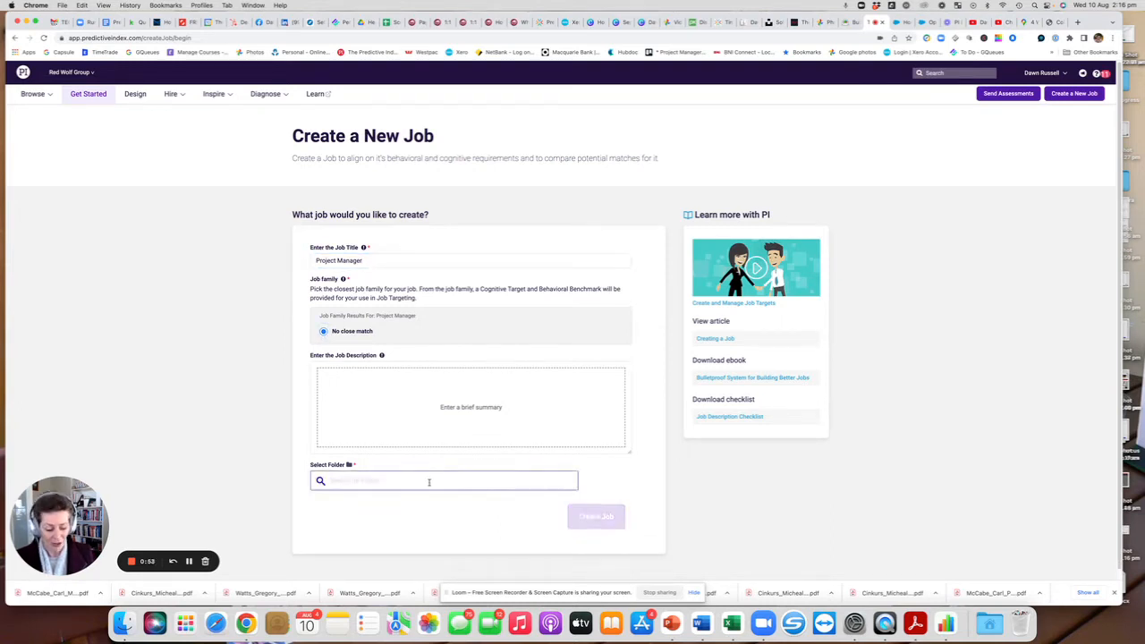
{"action": "type", "text": "Posi"}
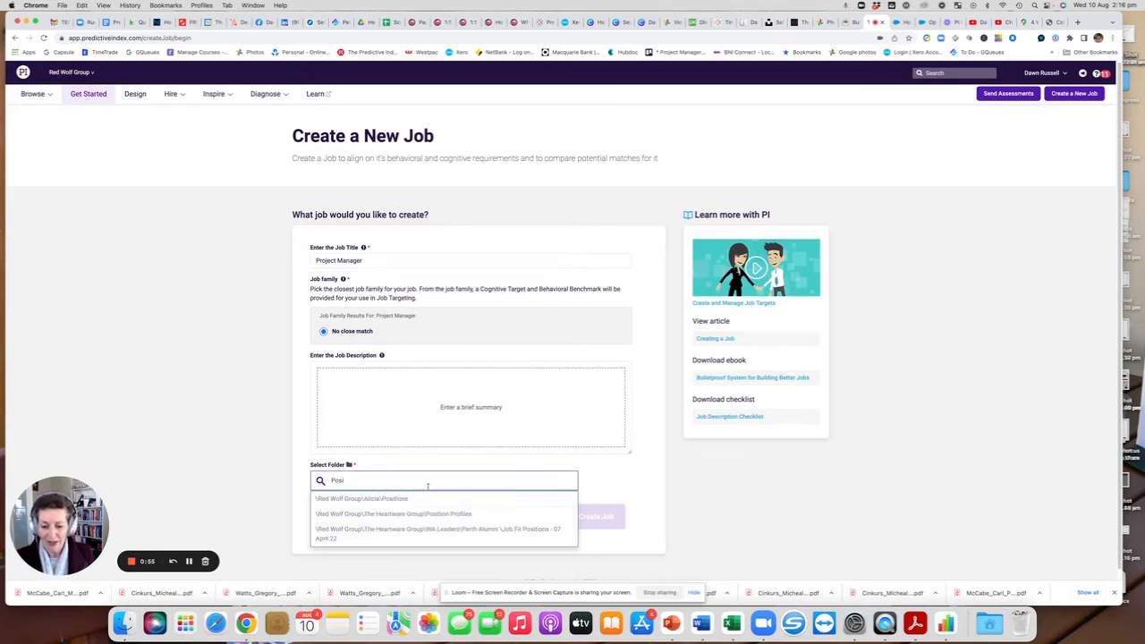
{"action": "left_click", "coordinate": [408, 514]}
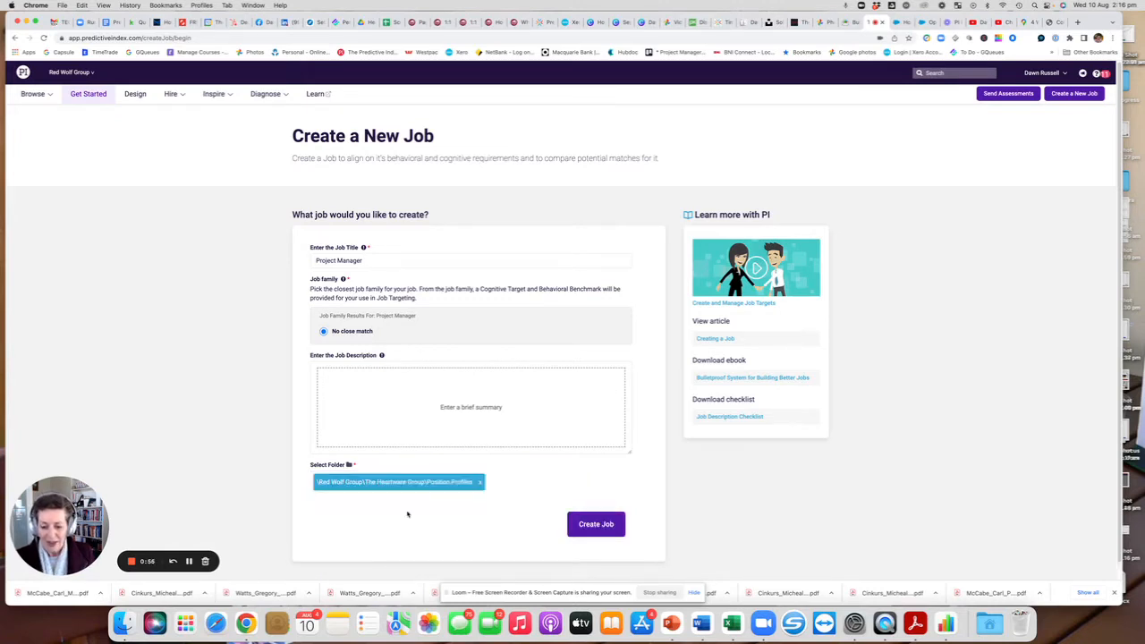
{"action": "left_click", "coordinate": [600, 528]}
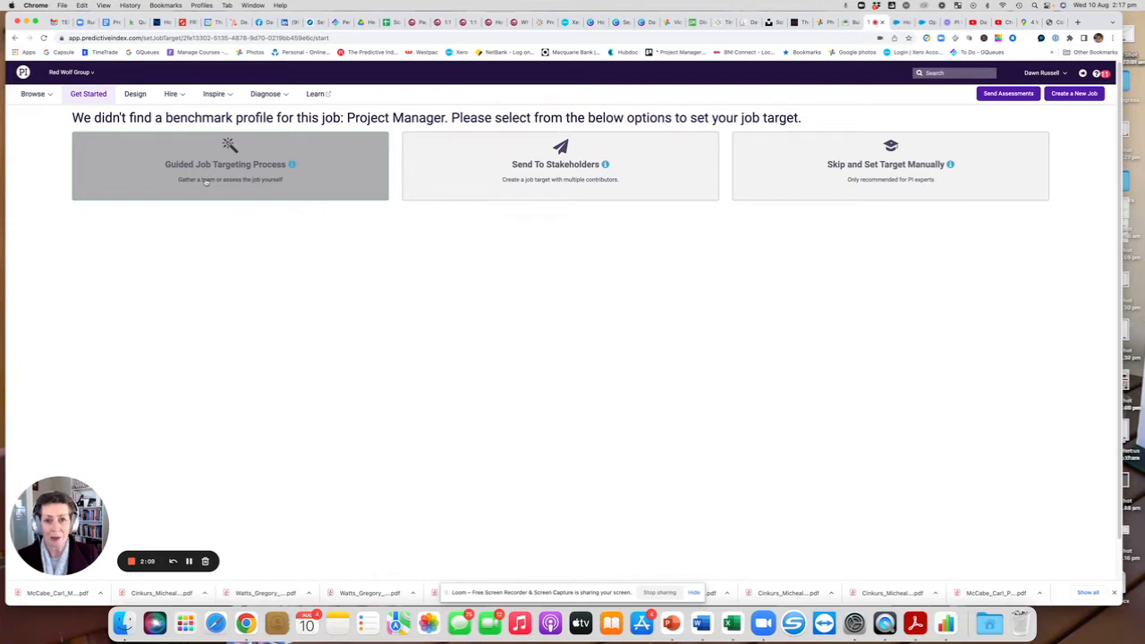
Start the Guided Job Targeting Process and read through the assessment instructions.
{"action": "left_click", "coordinate": [211, 182]}
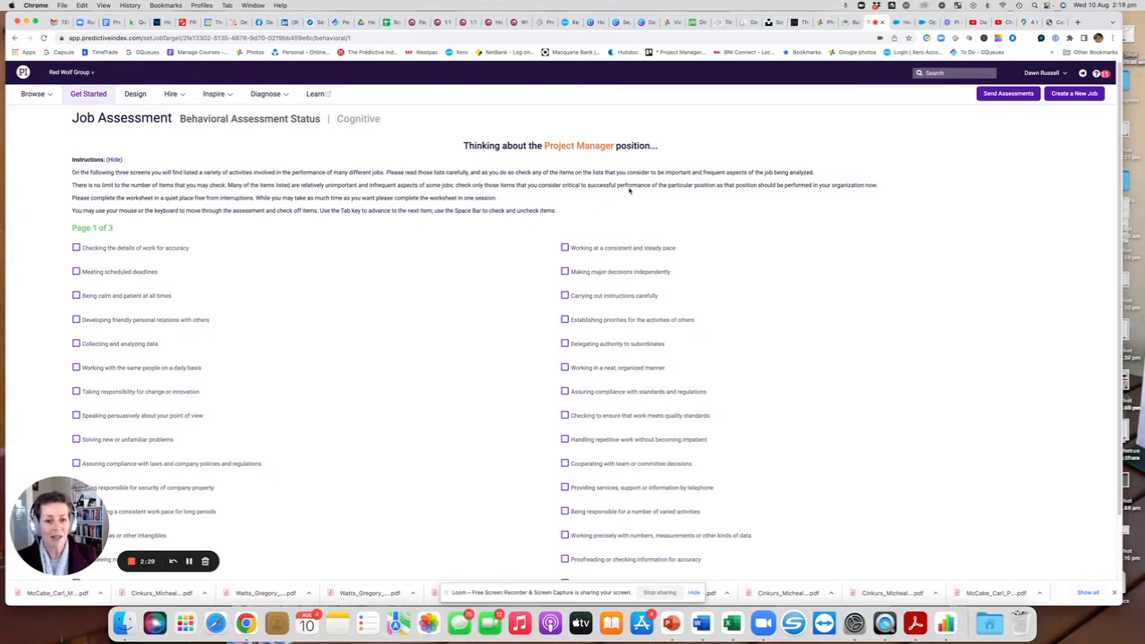
{"action": "left_click_drag", "start_coordinate": [626, 172], "coordinate": [814, 170]}
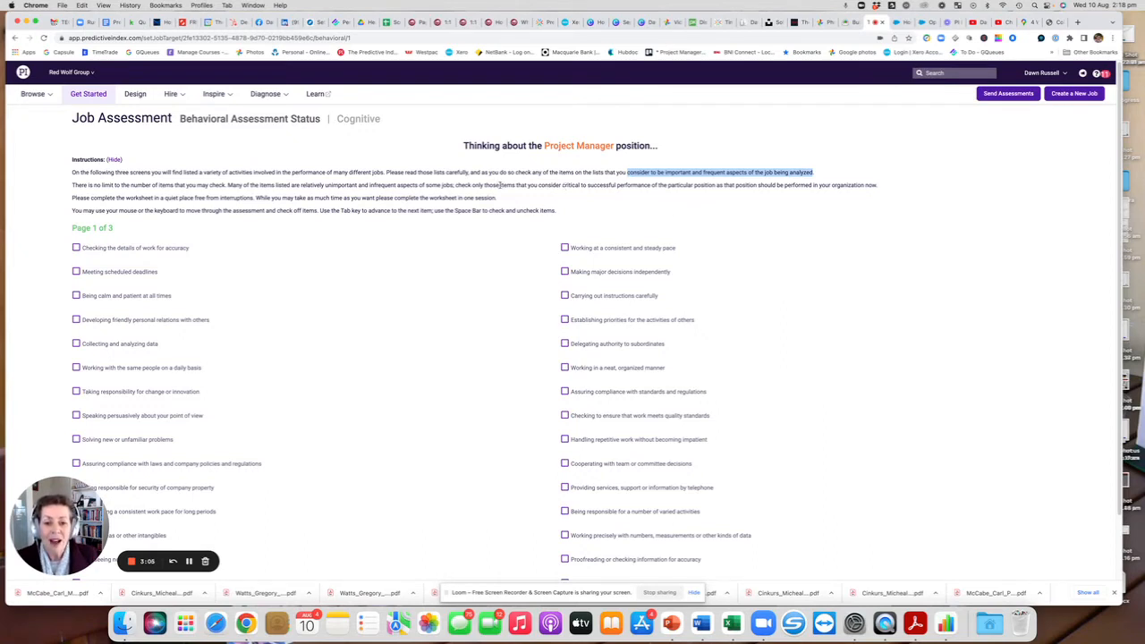
{"action": "left_click", "coordinate": [500, 185]}
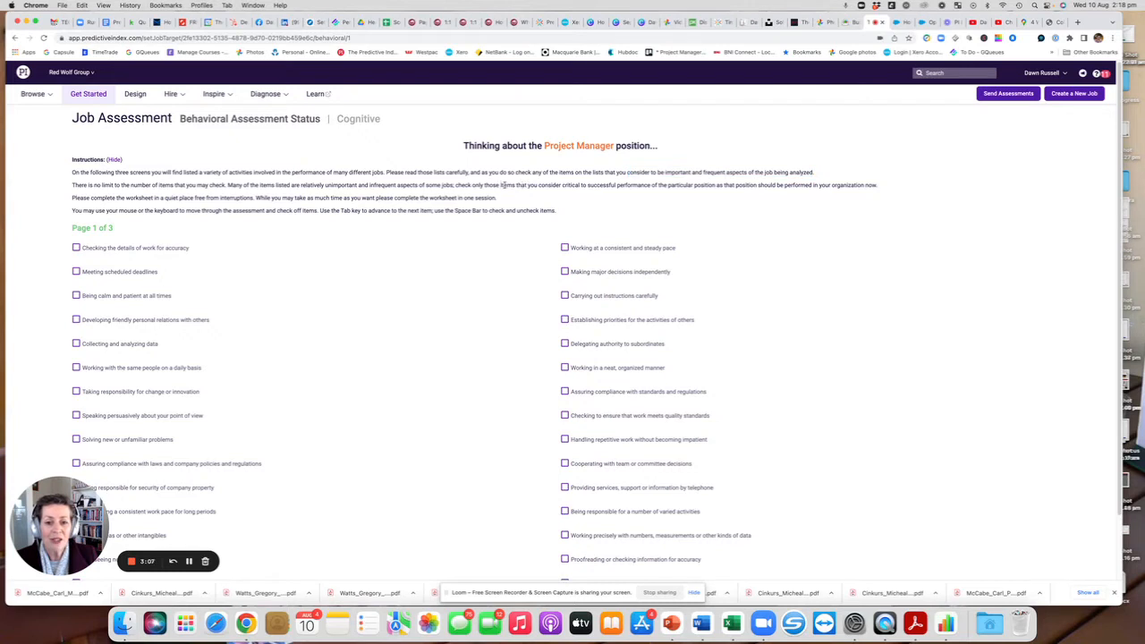
{"action": "left_click_drag", "start_coordinate": [500, 184], "coordinate": [717, 184]}
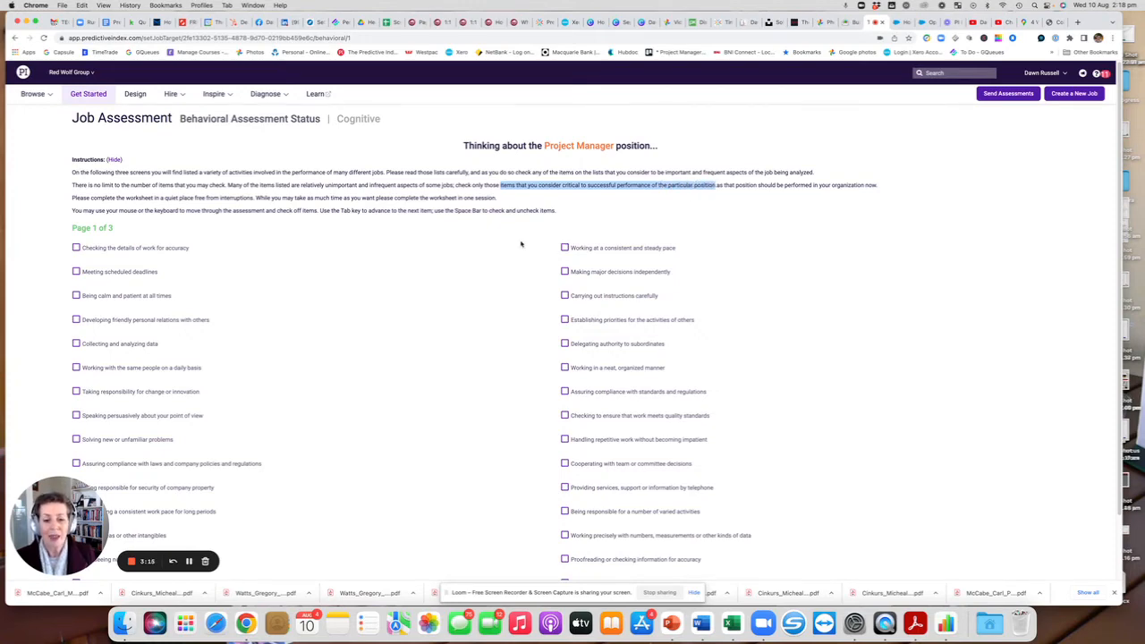
{"action": "scroll", "coordinate": [522, 243], "scroll_direction": "down", "scroll_amount": 2}
{"action": "scroll", "coordinate": [522, 243], "scroll_direction": "down", "scroll_amount": 1}
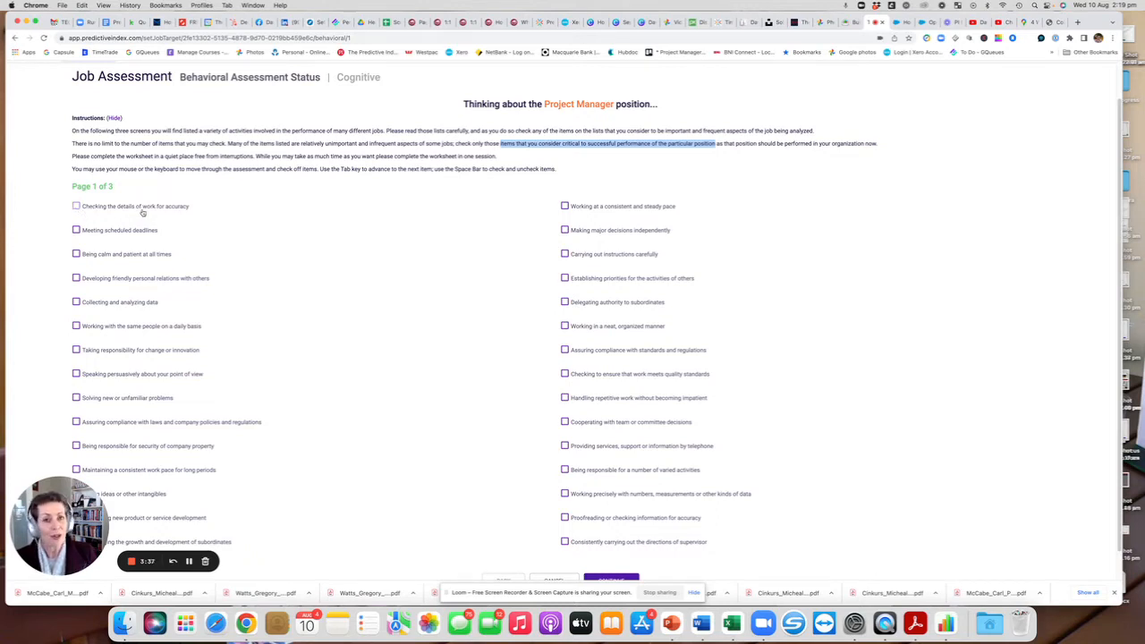
Tick Checking the details of work for accuracy, Meeting scheduled deadlines and Developing friendly personal relations with others, then cancel the assessment.
{"action": "left_click", "coordinate": [76, 206]}
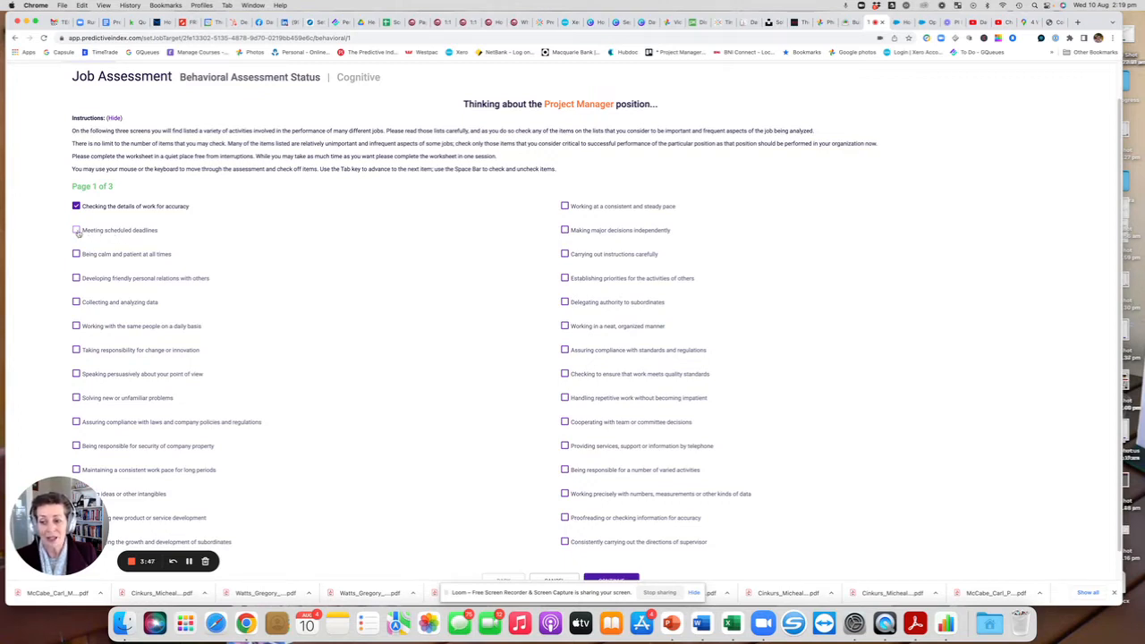
{"action": "left_click", "coordinate": [76, 231]}
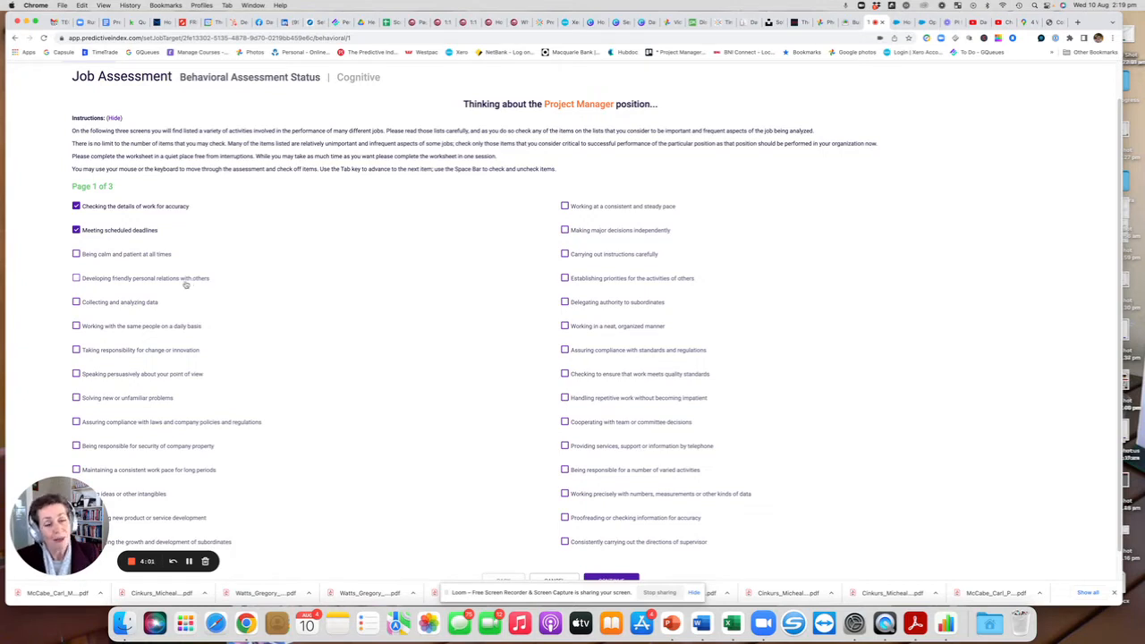
{"action": "left_click", "coordinate": [76, 278]}
{"action": "scroll", "coordinate": [254, 306], "scroll_direction": "down", "scroll_amount": 1}
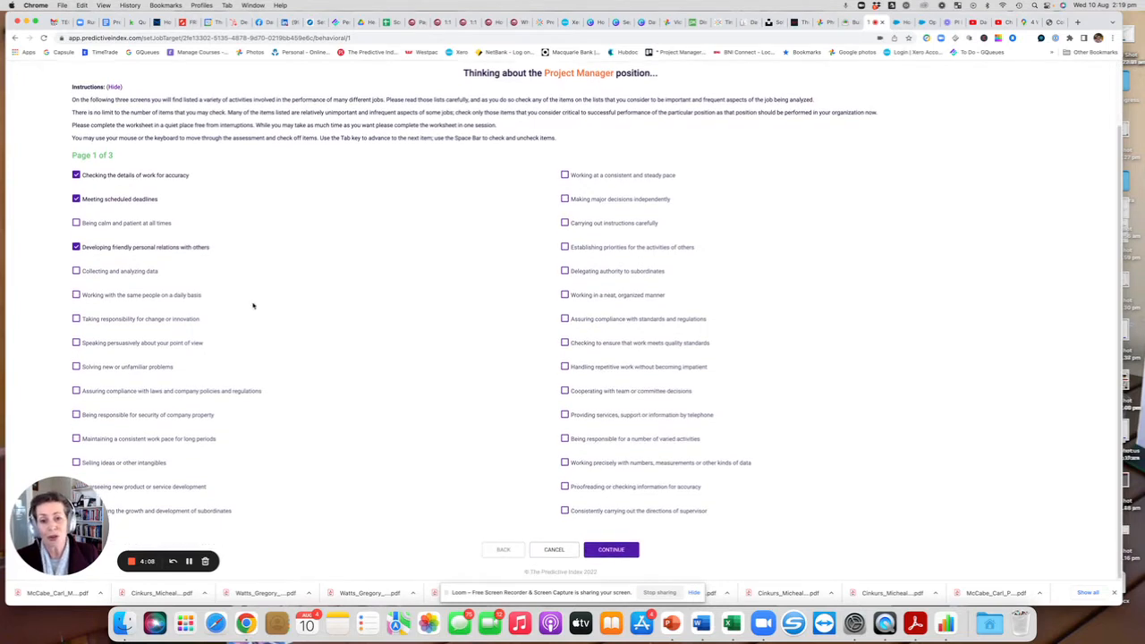
{"action": "left_click", "coordinate": [555, 550]}
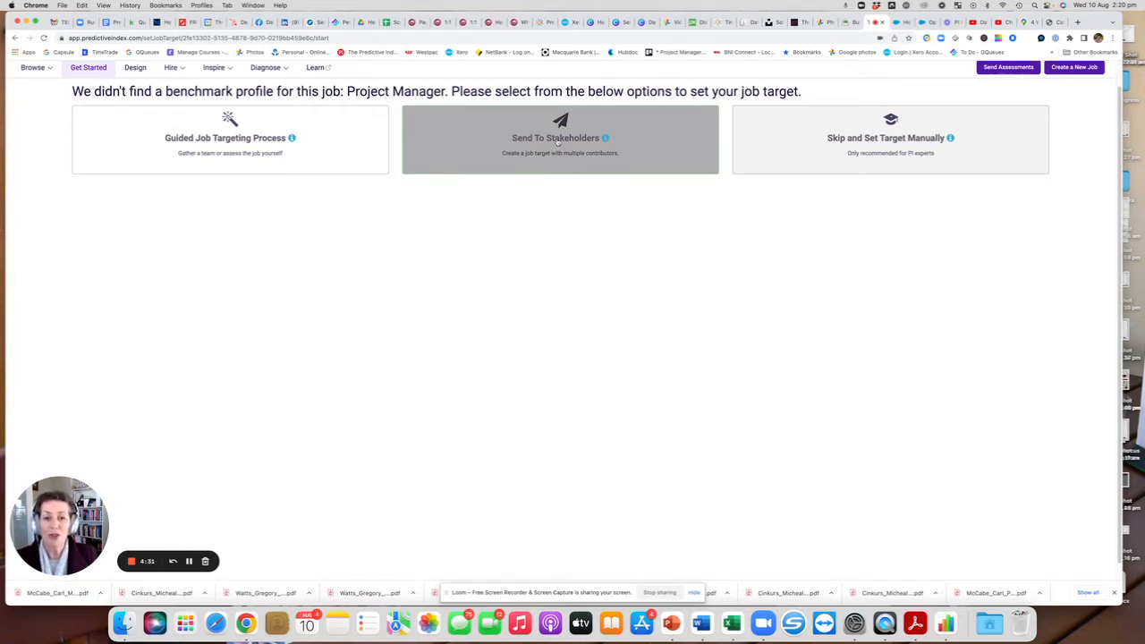
Choose Send To Stakeholders and fill in the first contributor's full name and e-mail address.
{"action": "left_click", "coordinate": [557, 142]}
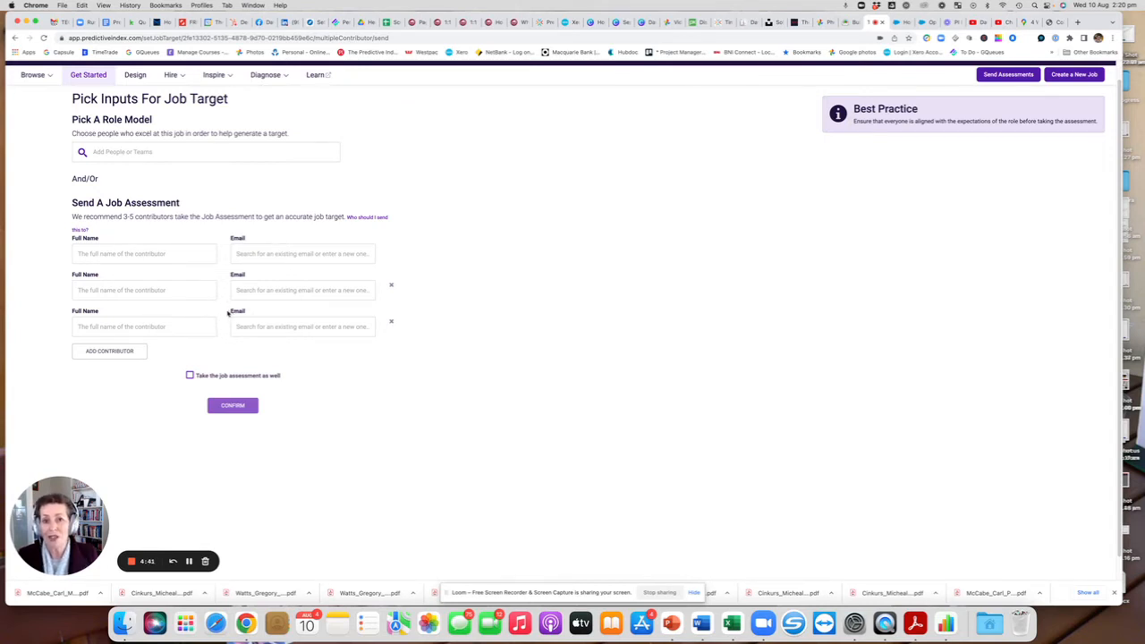
{"action": "left_click", "coordinate": [113, 254]}
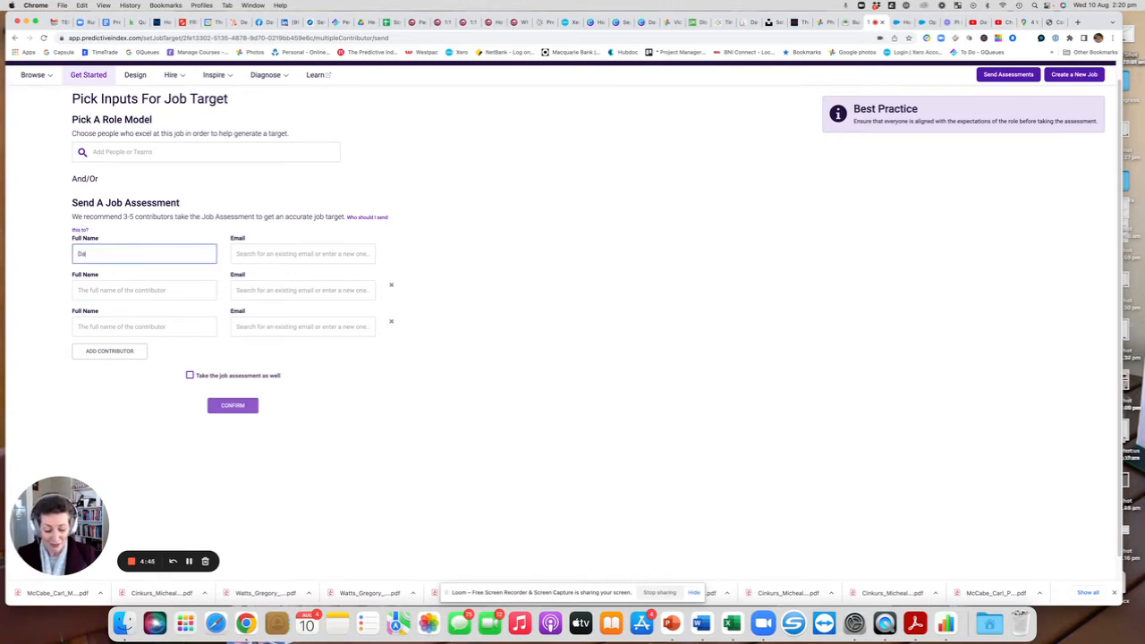
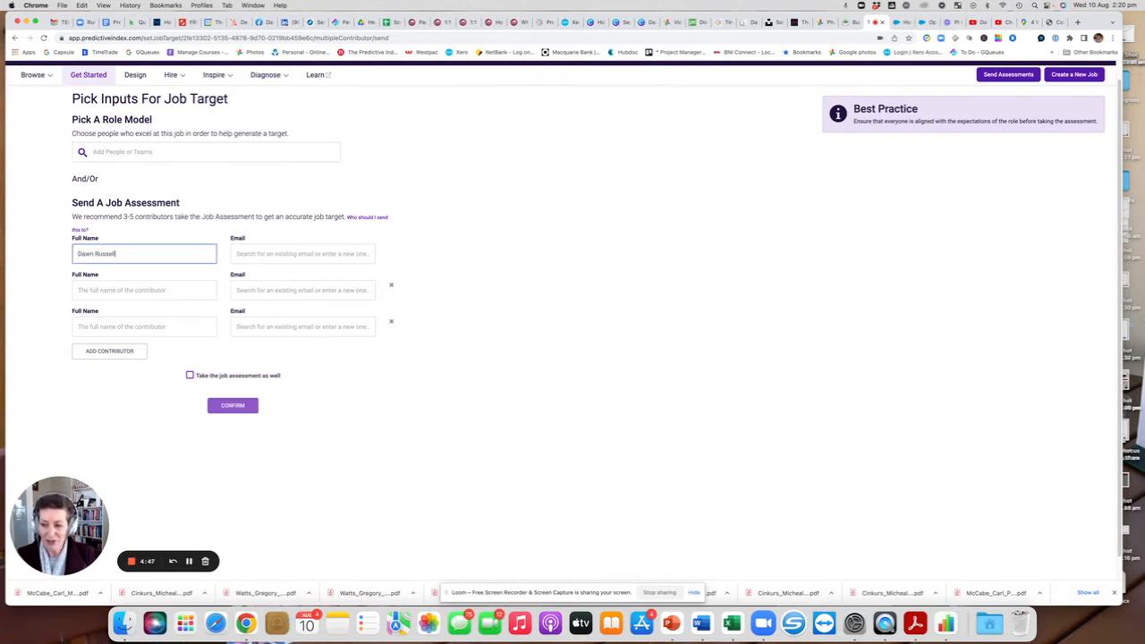
{"action": "key", "text": "Tab"}
{"action": "type", "text": "daw"}
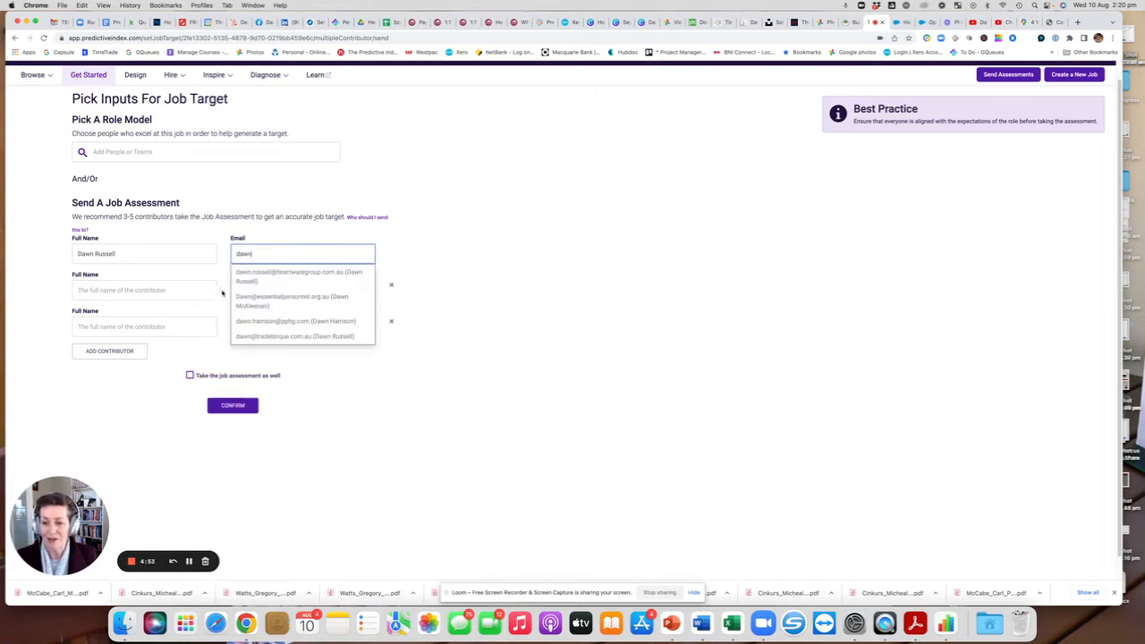
{"action": "left_click", "coordinate": [256, 278]}
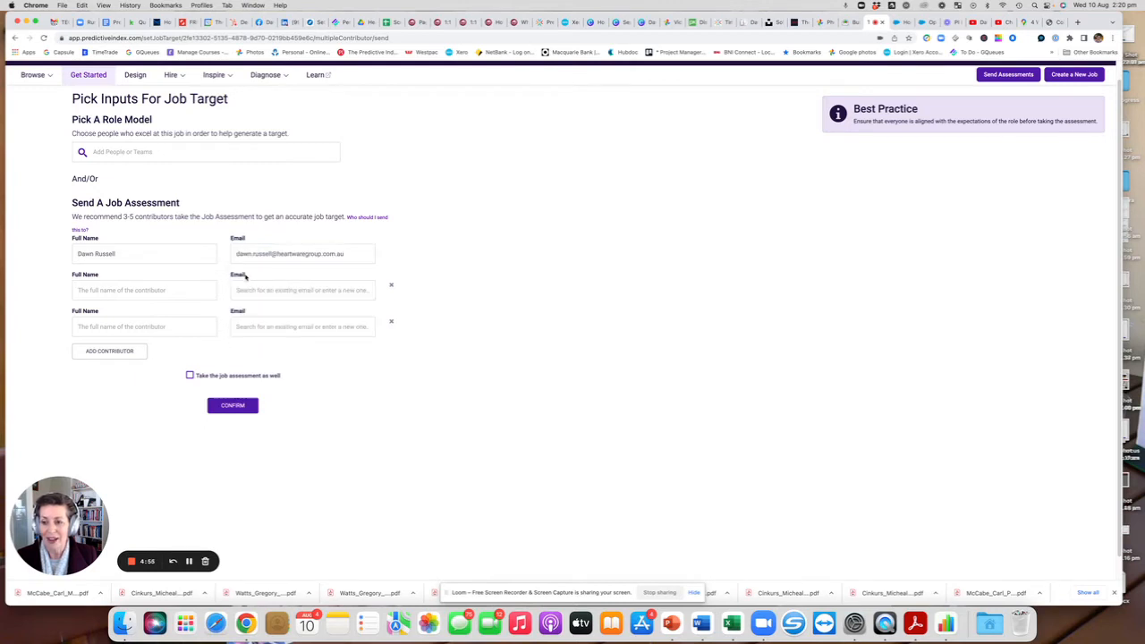
Enter a second contributor's full name and move to their e-mail field.
{"action": "left_click", "coordinate": [90, 288]}
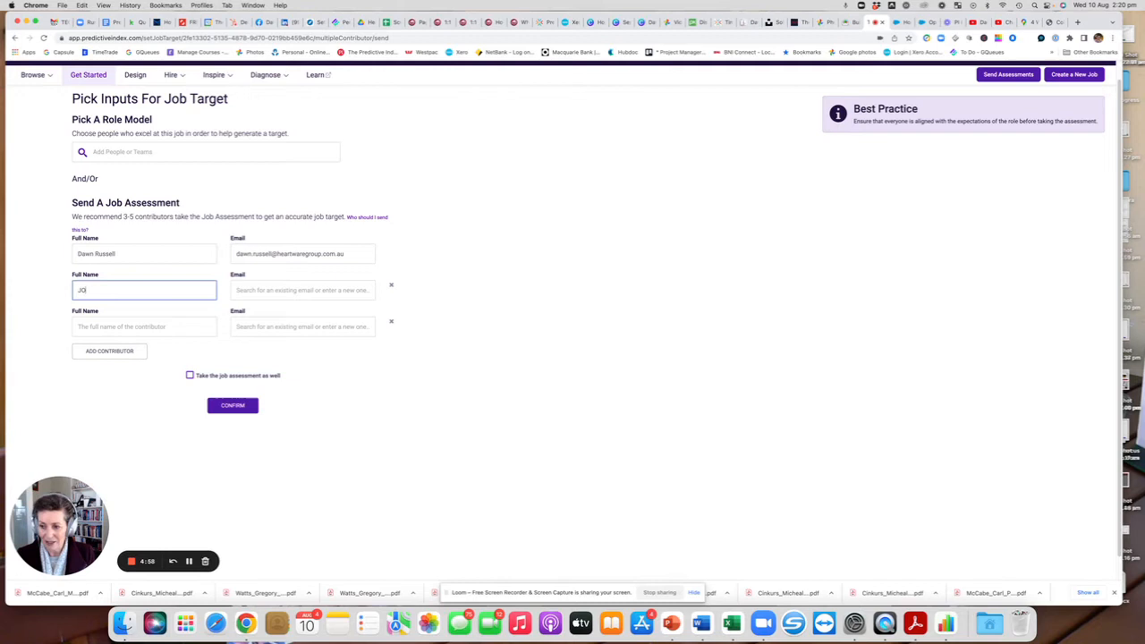
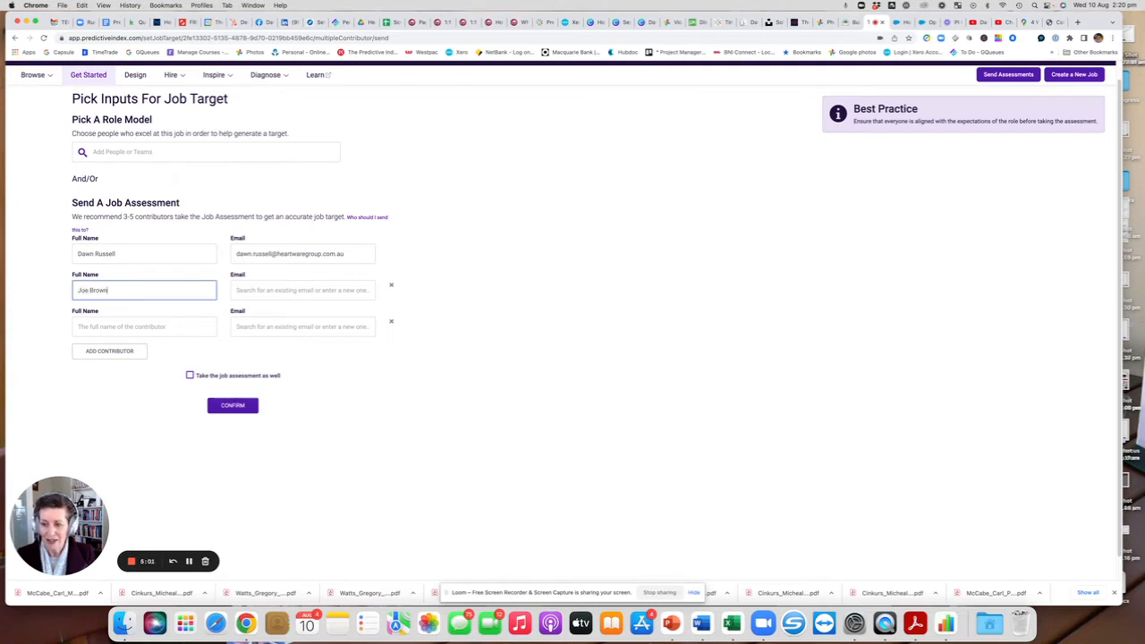
{"action": "left_click", "coordinate": [250, 293]}
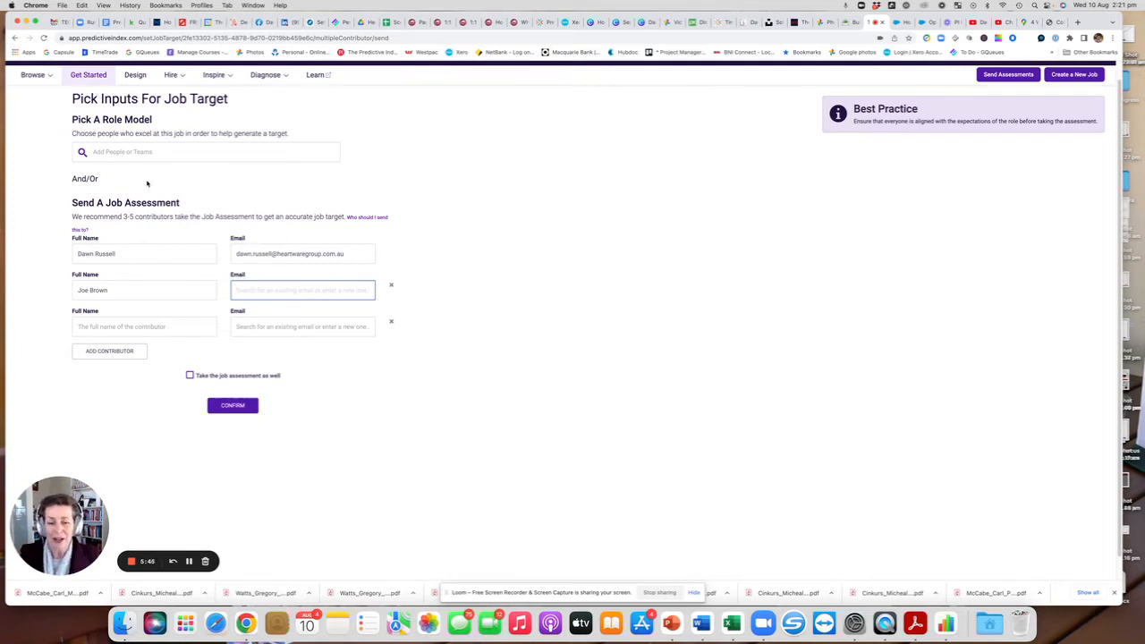
Search for a colleague and add them as a role model, then remove them again.
{"action": "left_click", "coordinate": [109, 152]}
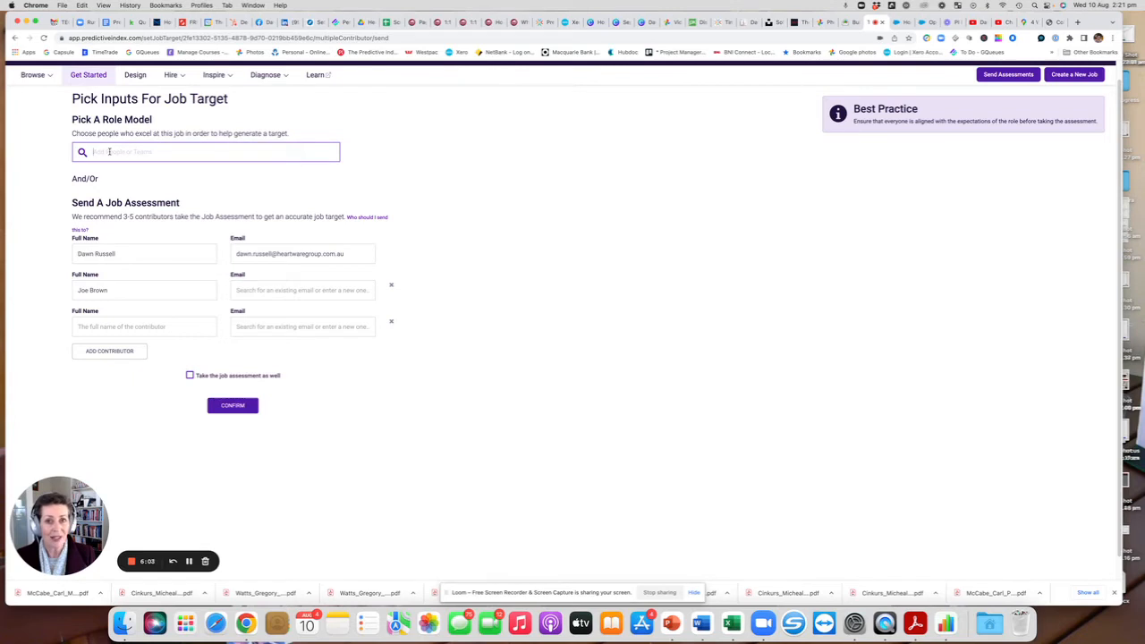
{"action": "type", "text": "Alicia"}
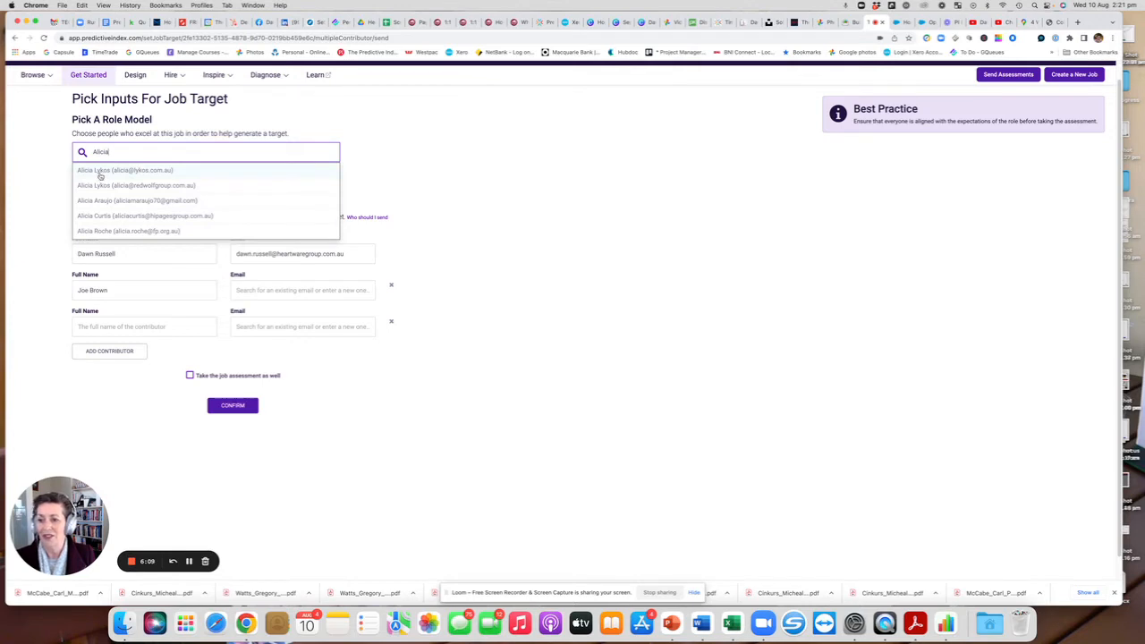
{"action": "left_click", "coordinate": [97, 186]}
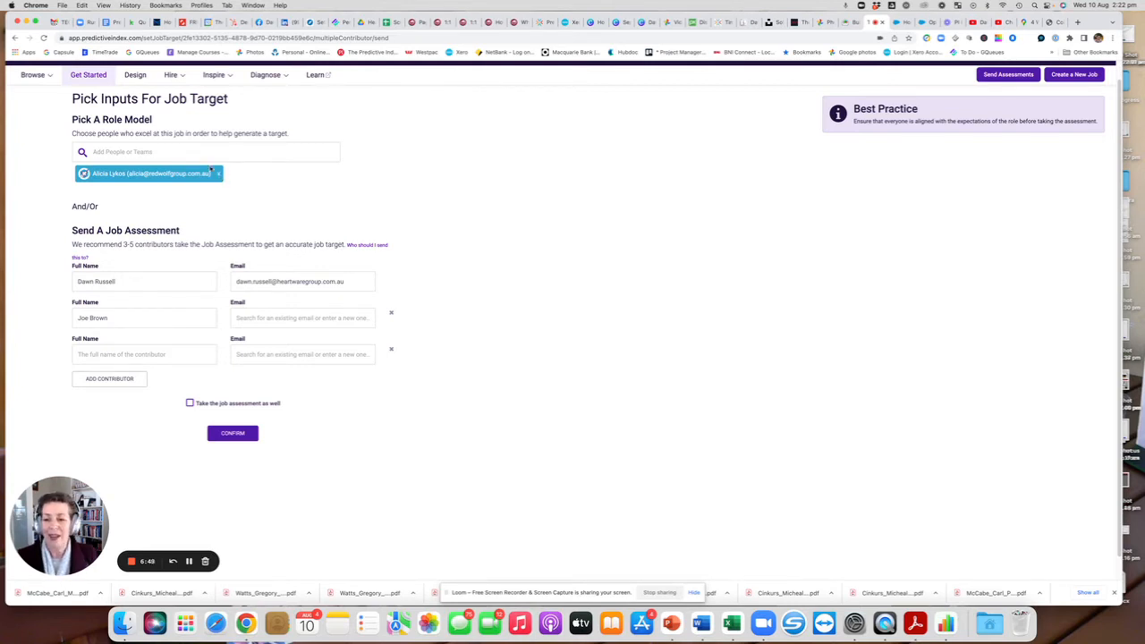
{"action": "left_click", "coordinate": [219, 176]}
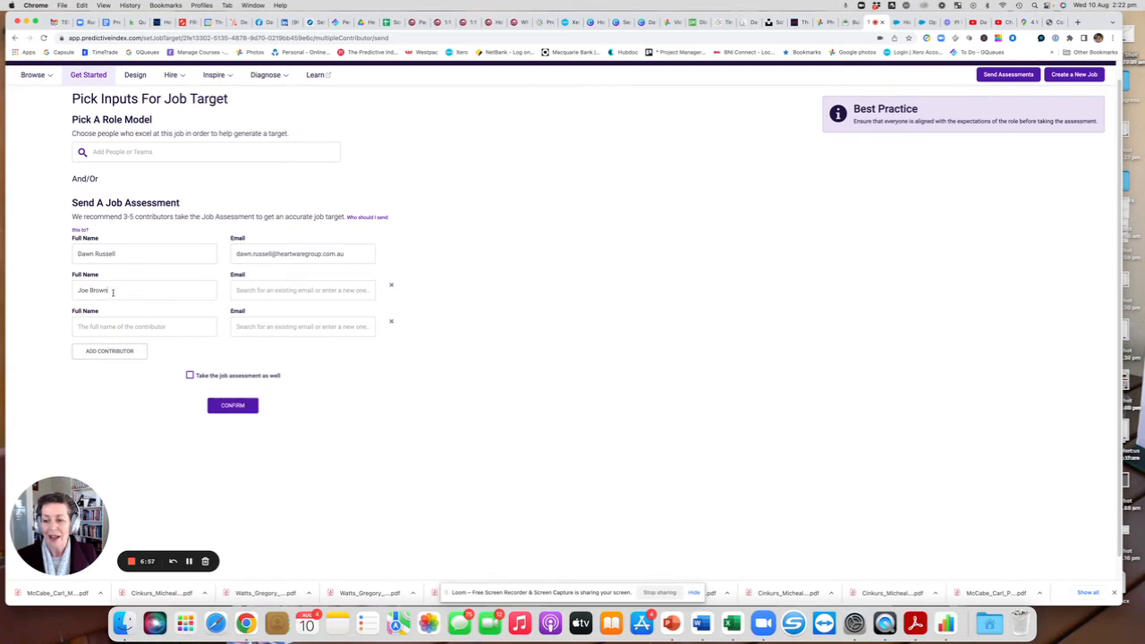
Clear the second contributor's full name.
{"action": "left_click_drag", "start_coordinate": [108, 291], "coordinate": [76, 292]}
{"action": "key", "text": "BackSpace"}
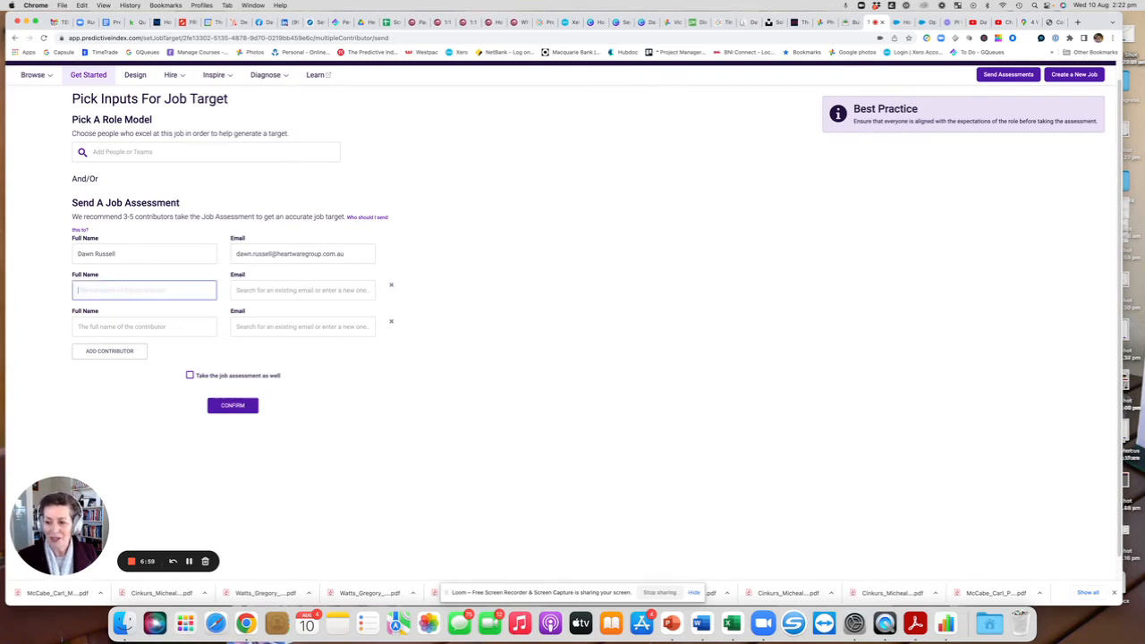
Add another contributor row and confirm the job target inputs.
{"action": "left_click", "coordinate": [111, 352]}
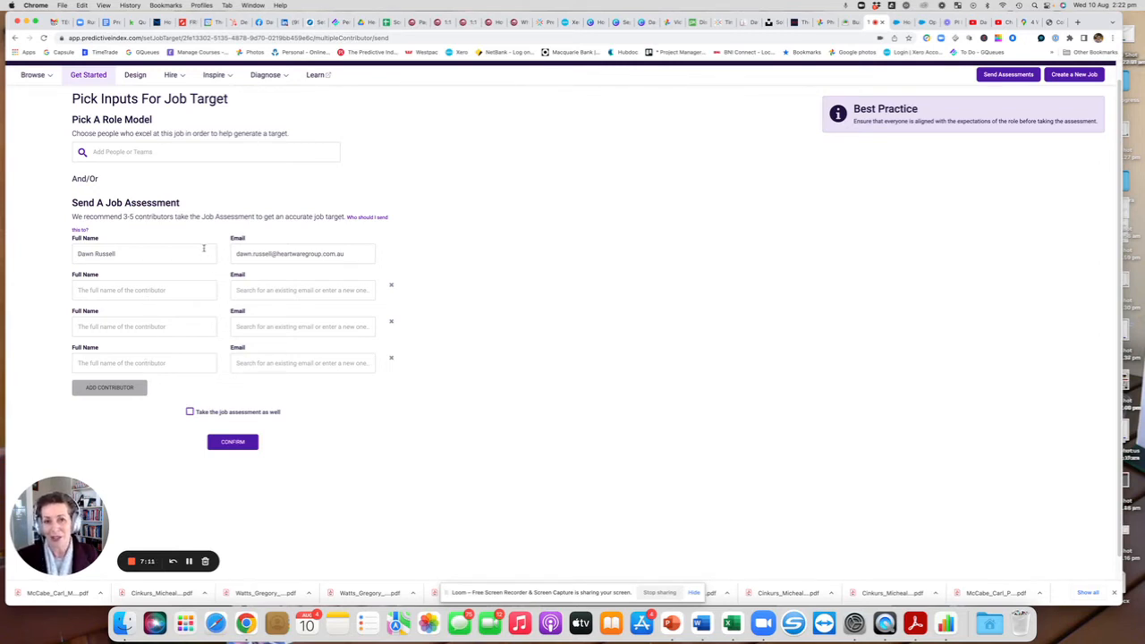
{"action": "left_click", "coordinate": [233, 443]}
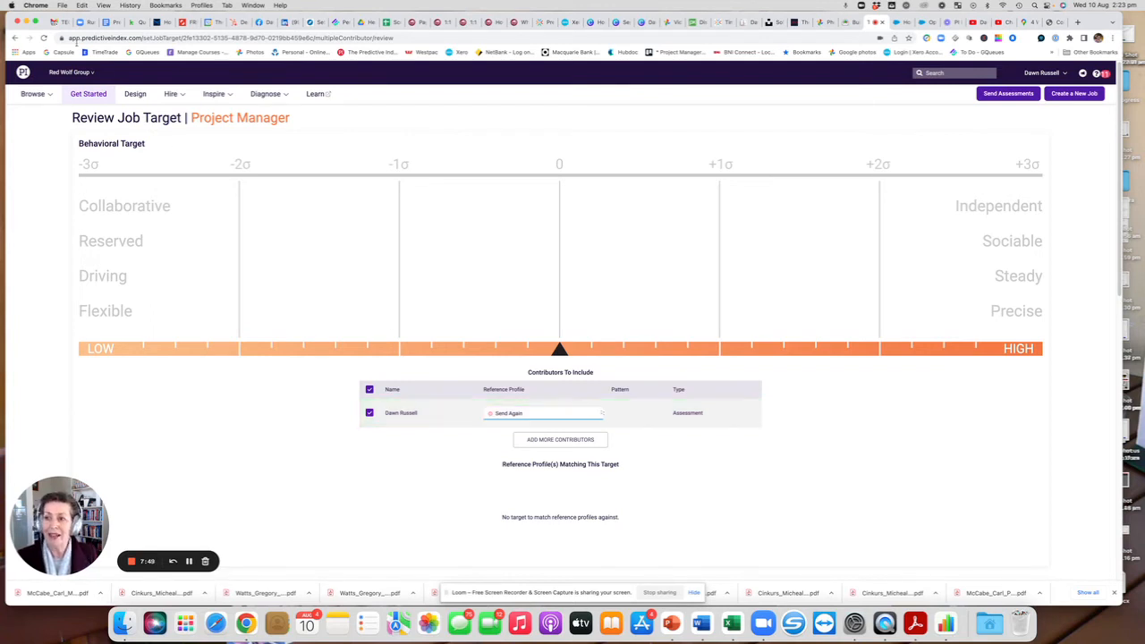
Switch to Gmail and open the inbox.
{"action": "left_click", "coordinate": [54, 21]}
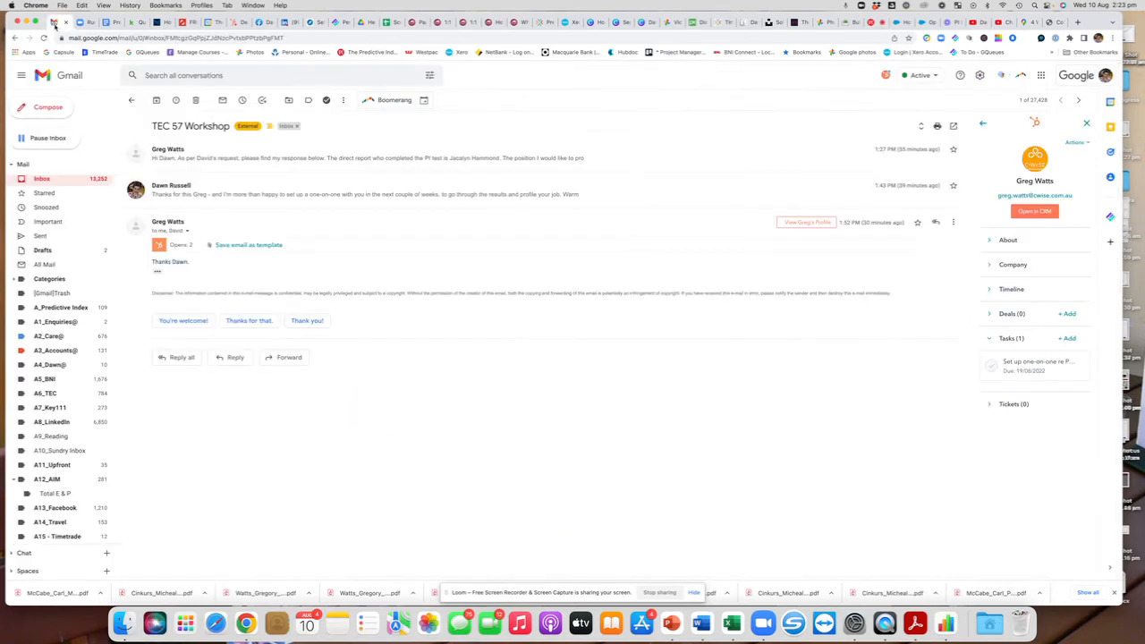
{"action": "left_click", "coordinate": [41, 180]}
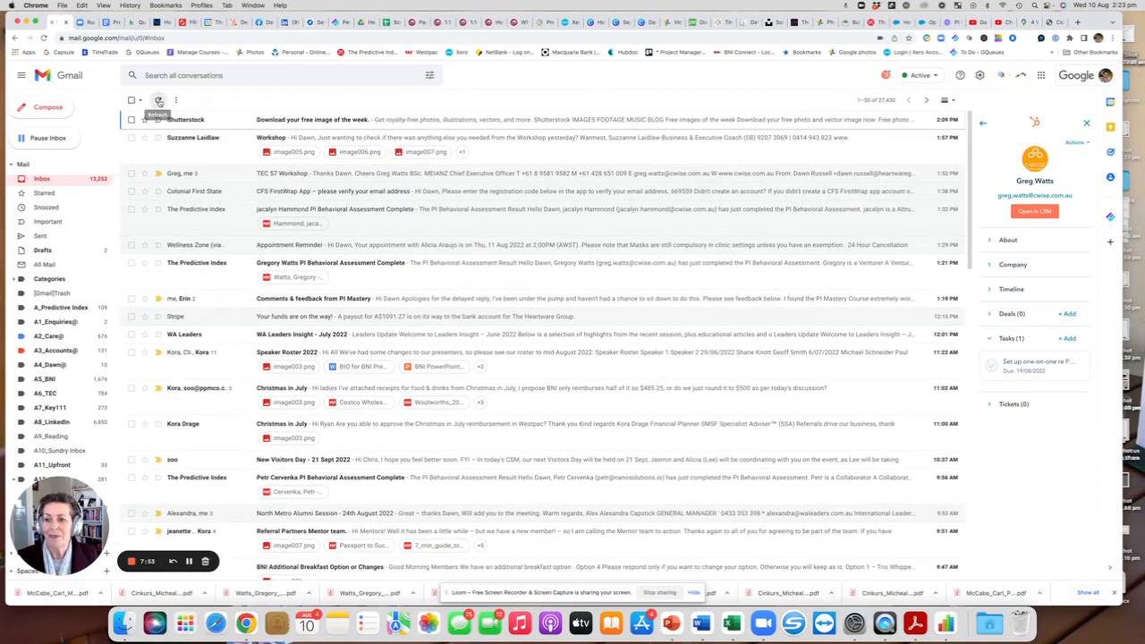
Refresh the inbox and open the "Take the PI Job Assessment" email from The Predictive Index.
{"action": "left_click", "coordinate": [159, 100]}
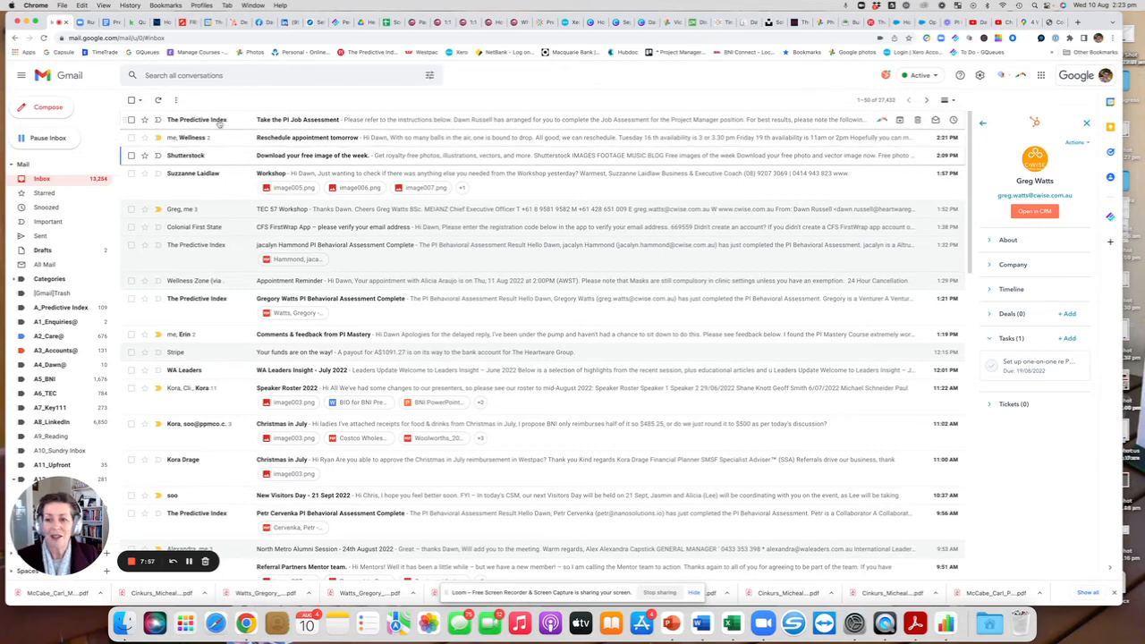
{"action": "mouse_move", "coordinate": [195, 124]}
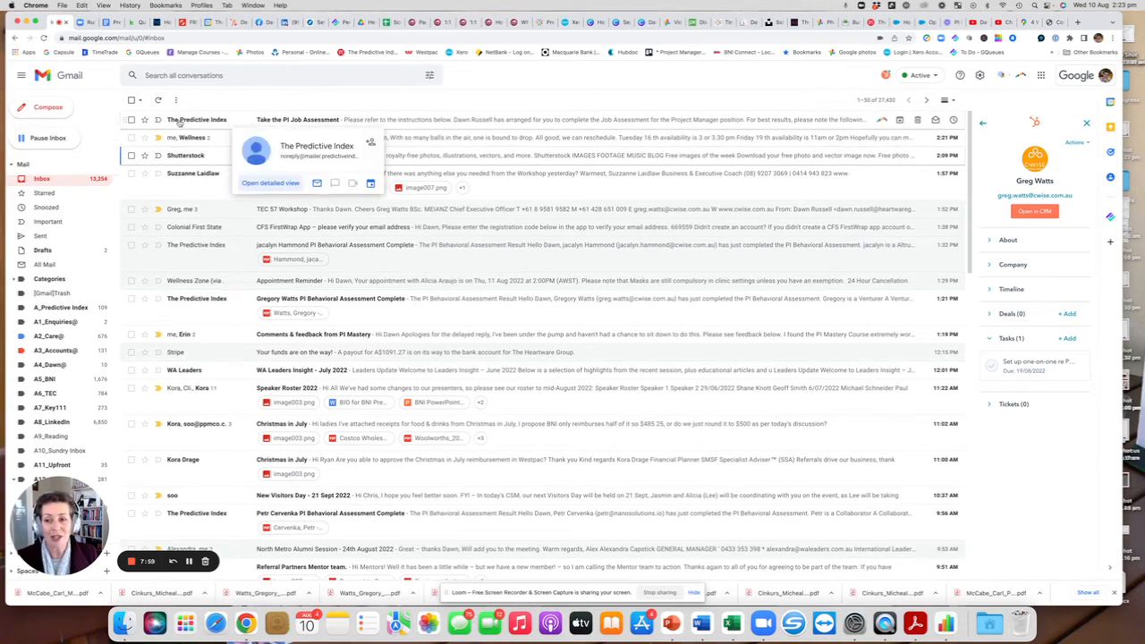
{"action": "left_click", "coordinate": [180, 120]}
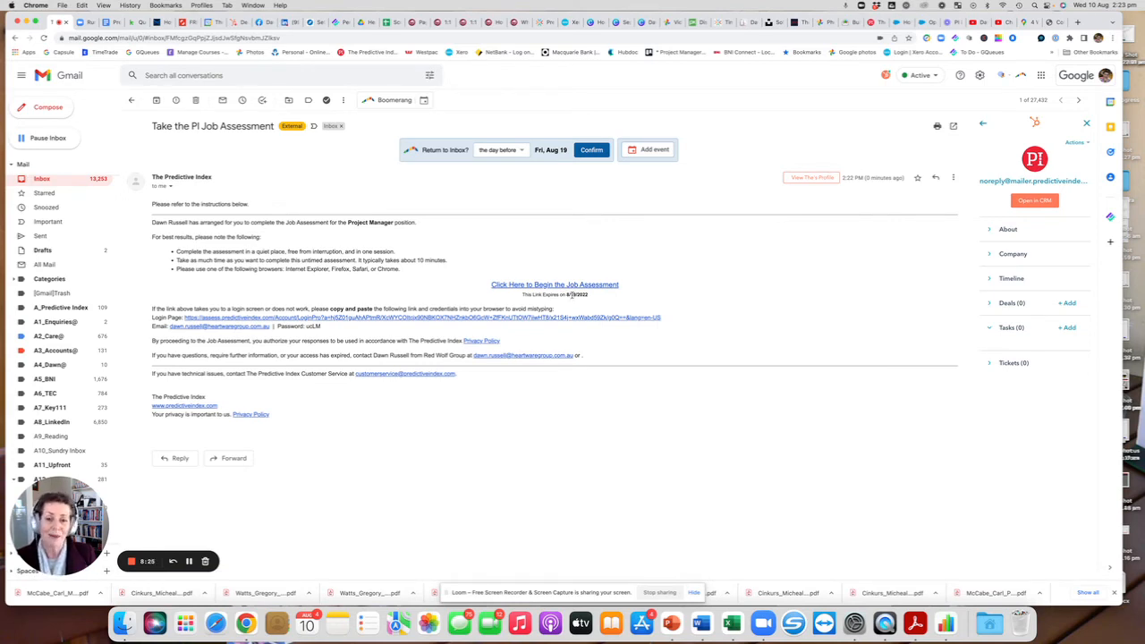
Begin the job assessment from the email link, choose Other as the role, and continue.
{"action": "left_click", "coordinate": [551, 285]}
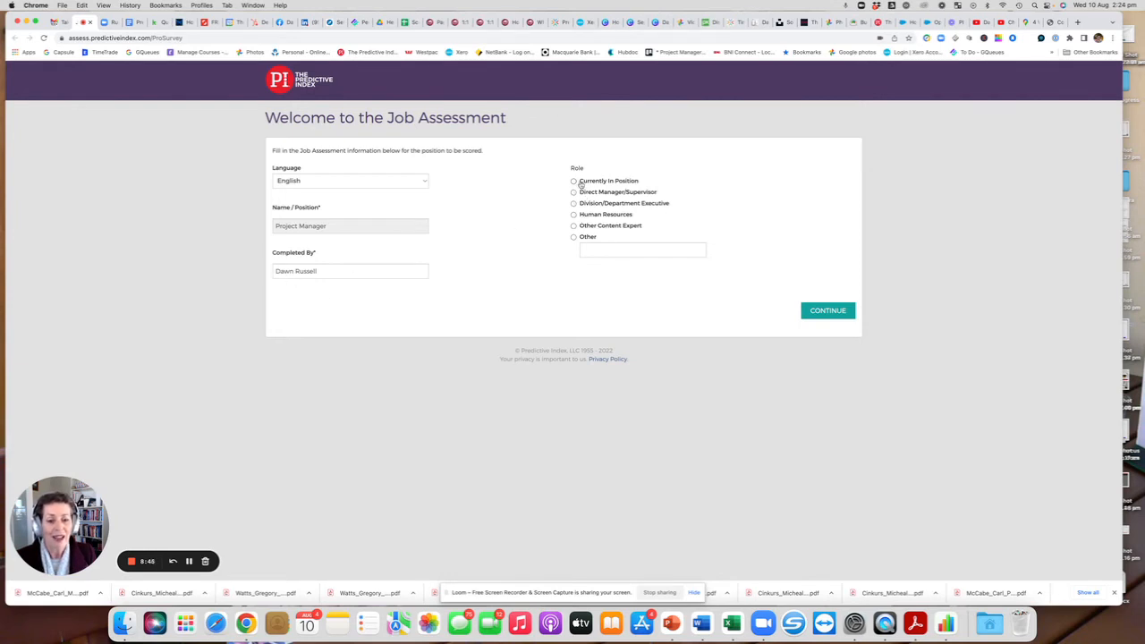
{"action": "left_click", "coordinate": [573, 237]}
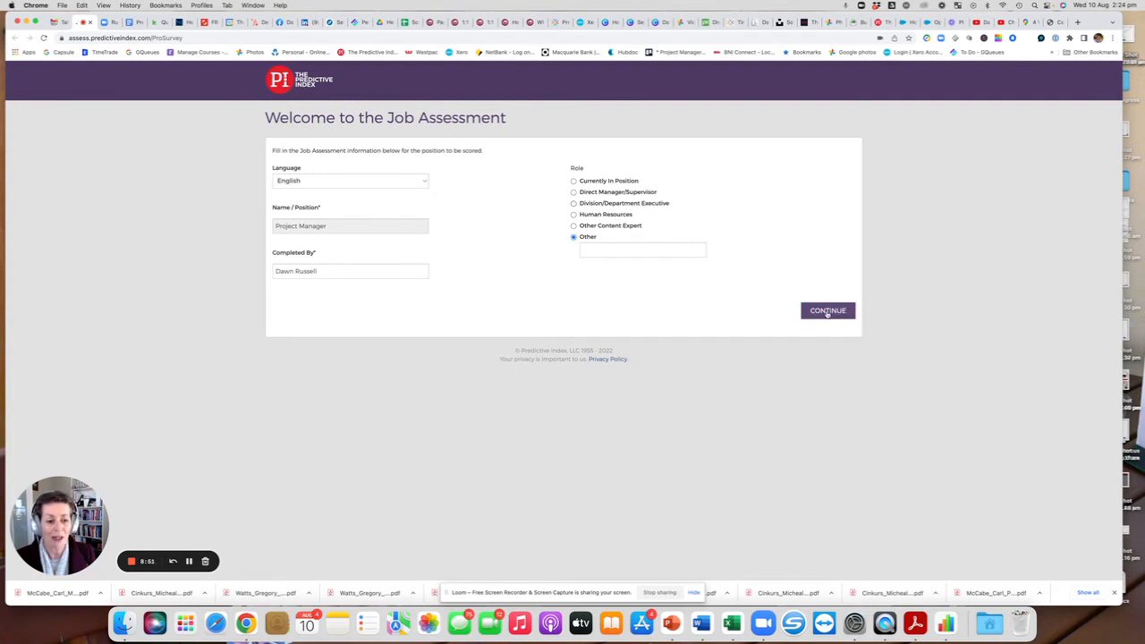
{"action": "left_click", "coordinate": [827, 310]}
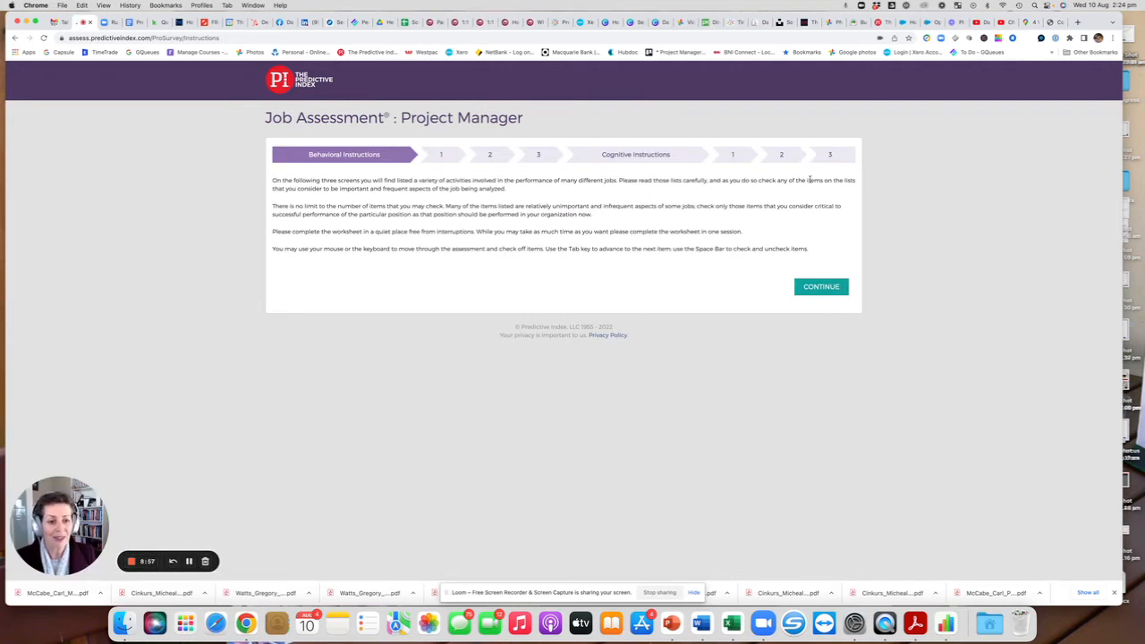
On behavioral page 1, tick checking work for accuracy, steady pace, establishing priorities for others, and proofreading, then continue.
{"action": "left_click", "coordinate": [822, 287]}
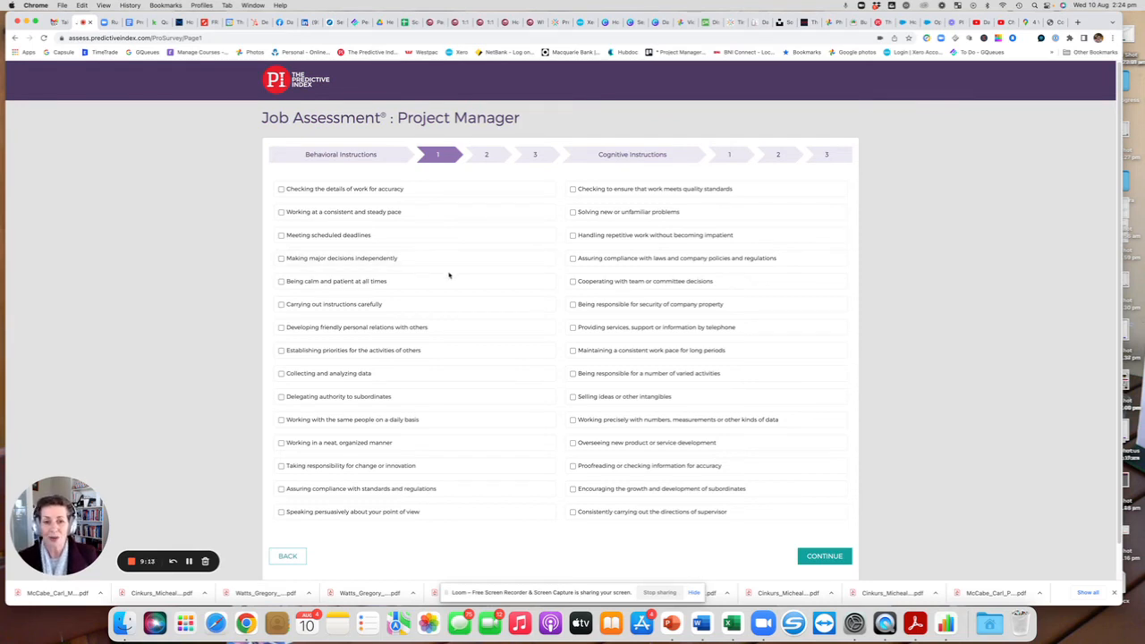
{"action": "left_click", "coordinate": [281, 189]}
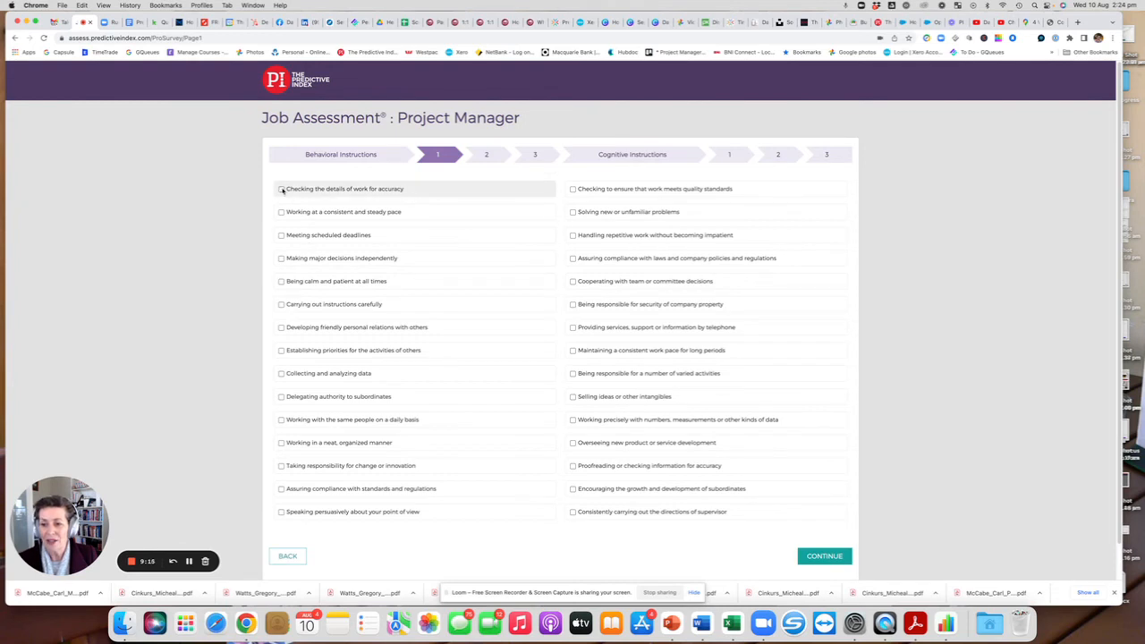
{"action": "left_click", "coordinate": [281, 212]}
{"action": "left_click", "coordinate": [281, 350]}
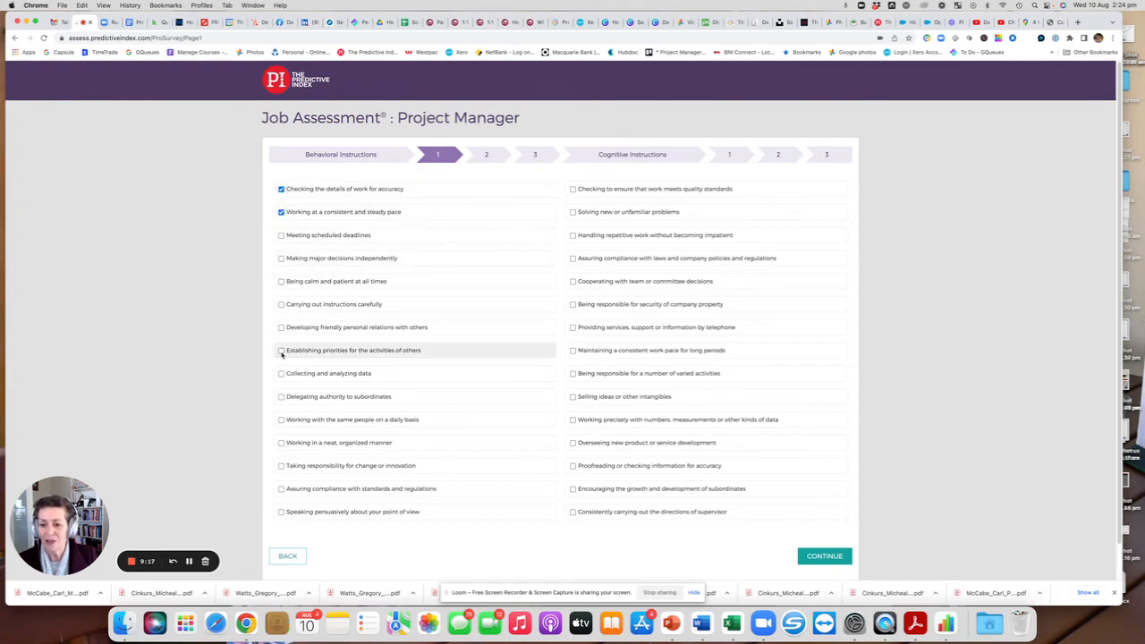
{"action": "left_click", "coordinate": [573, 466]}
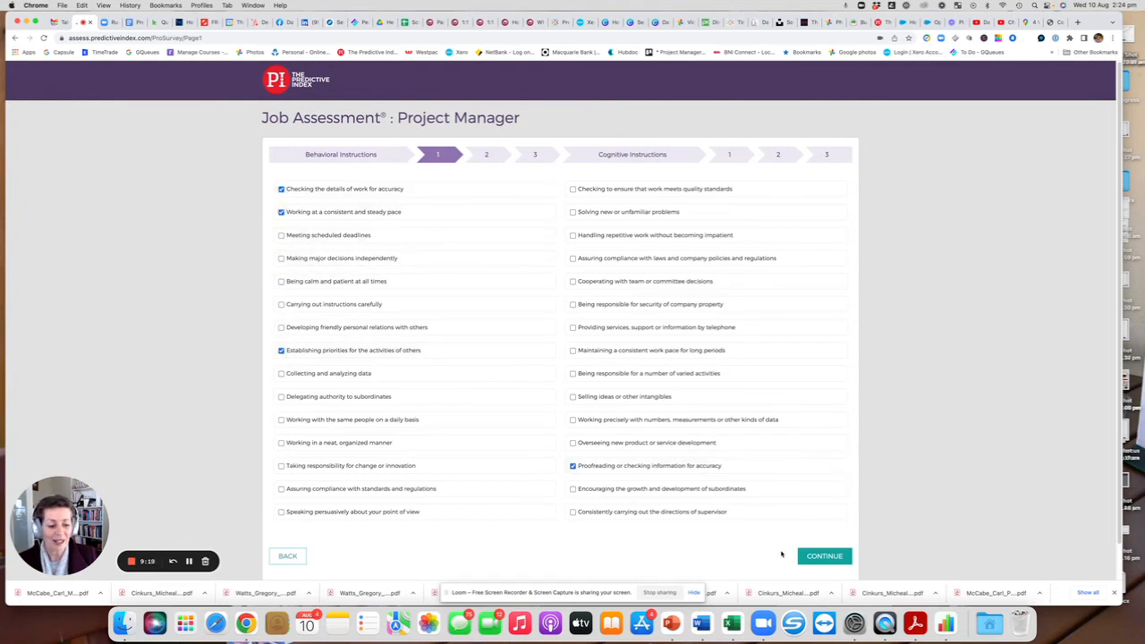
{"action": "left_click", "coordinate": [822, 558]}
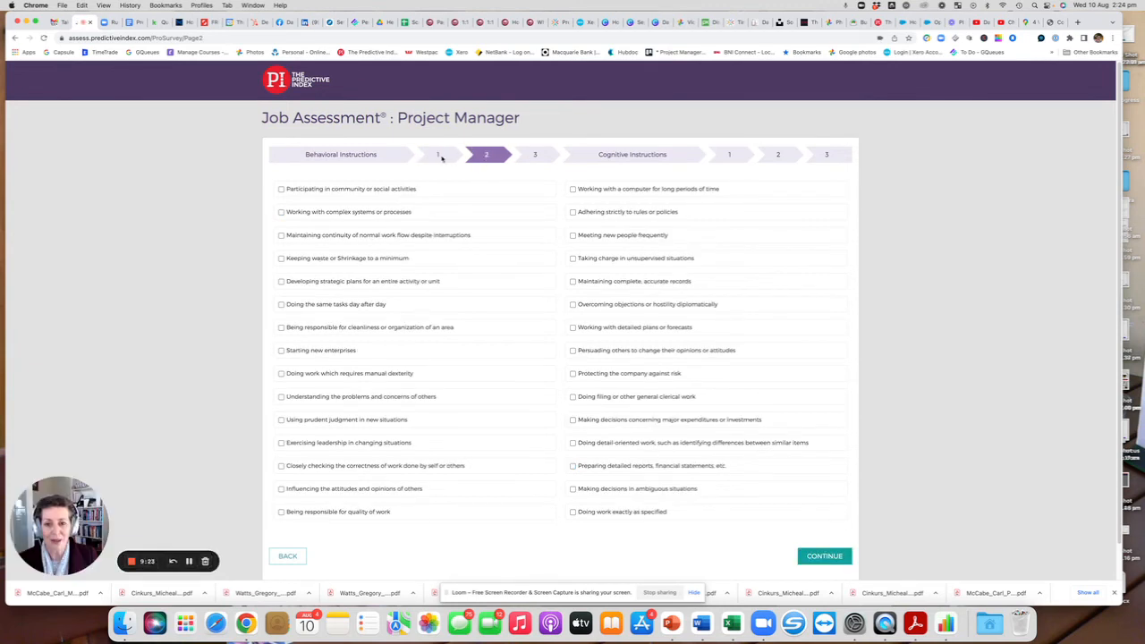
On page 2, tick cleanliness or organization, taking charge unsupervised, and persuading others to change opinions, then continue.
{"action": "left_click", "coordinate": [281, 328]}
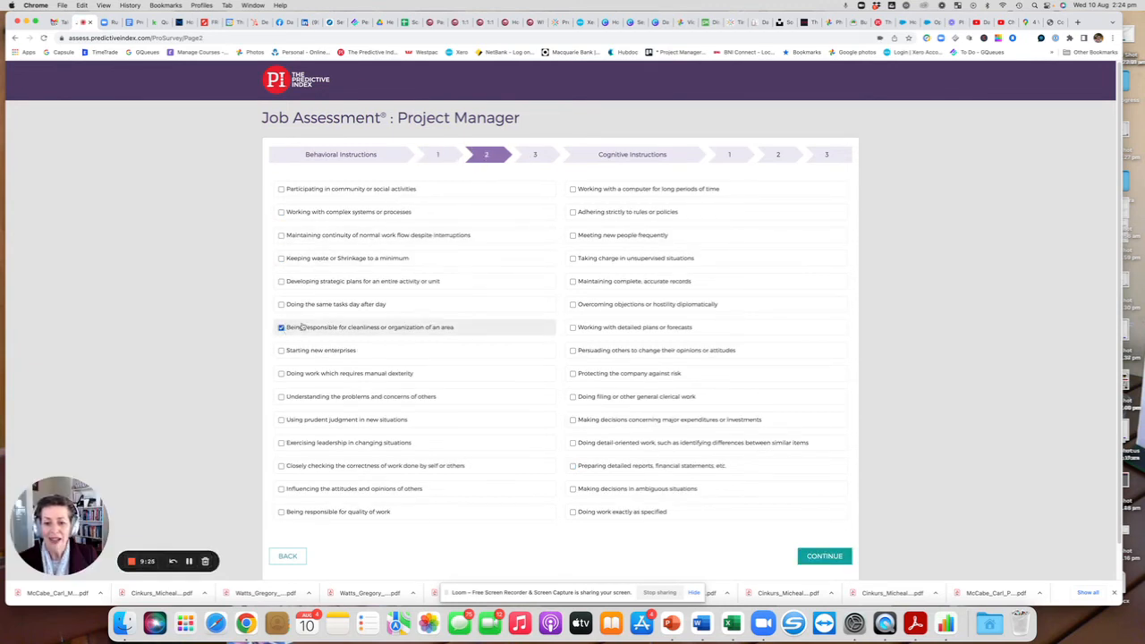
{"action": "left_click", "coordinate": [573, 259]}
{"action": "left_click", "coordinate": [574, 349]}
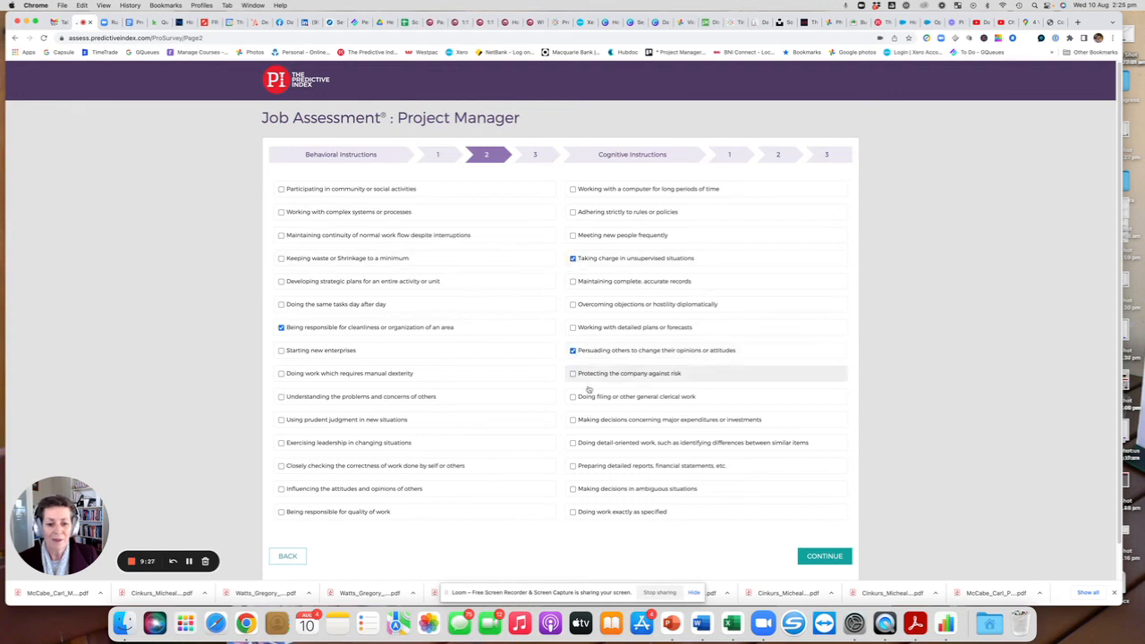
{"action": "left_click", "coordinate": [818, 558]}
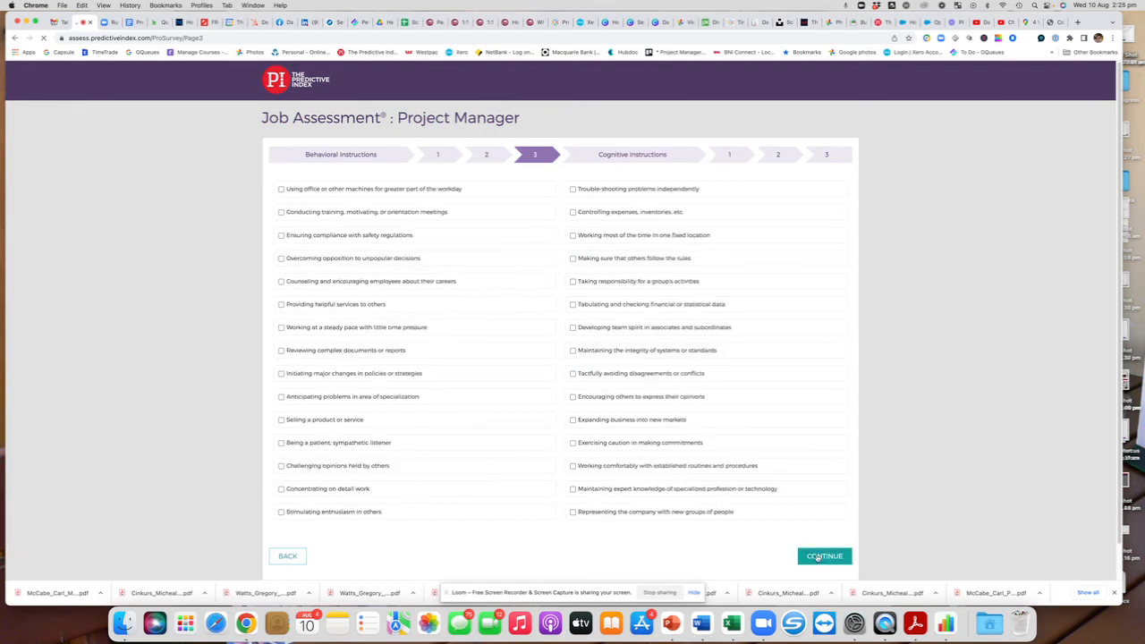
On page 3, tick providing helpful services, being a patient sympathetic listener, and trouble-shooting independently, then continue.
{"action": "left_click", "coordinate": [283, 304]}
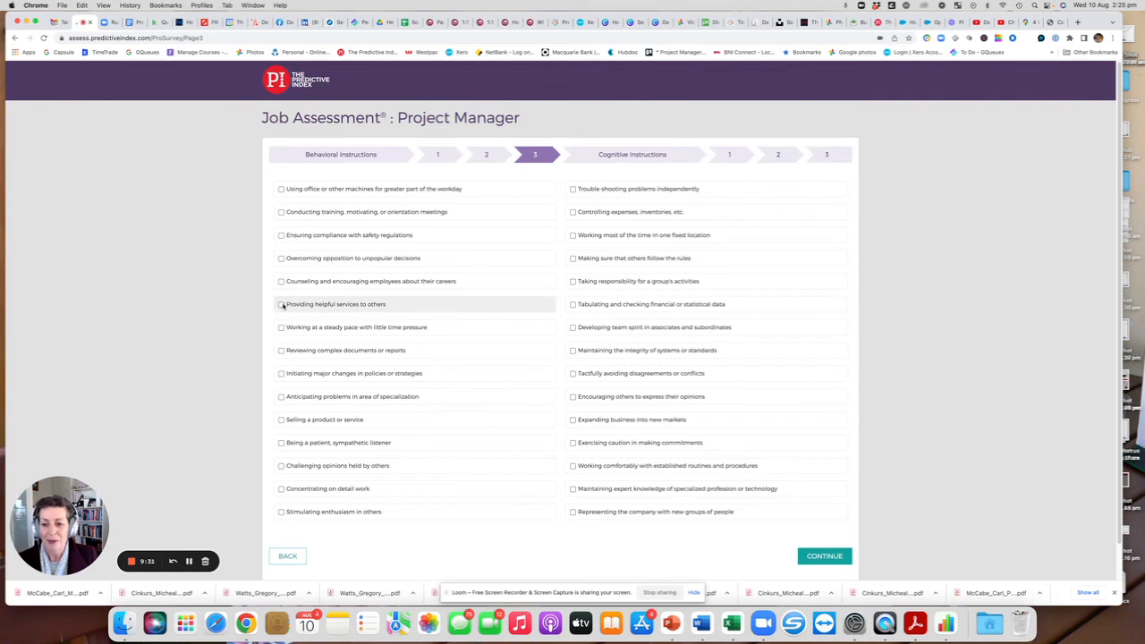
{"action": "left_click", "coordinate": [282, 443]}
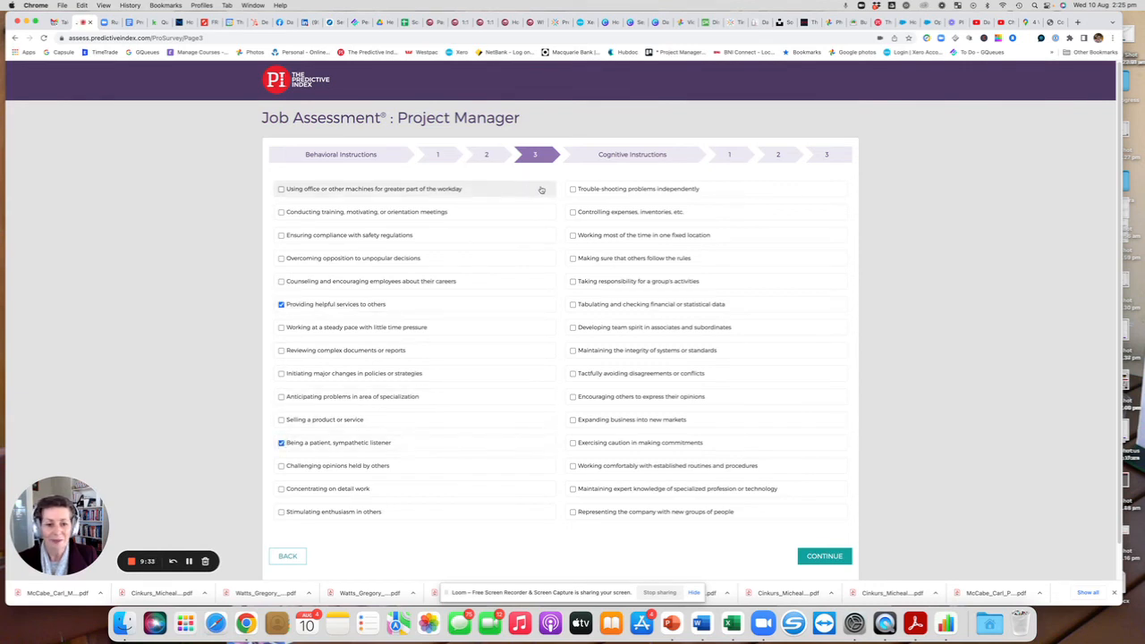
{"action": "left_click", "coordinate": [572, 189]}
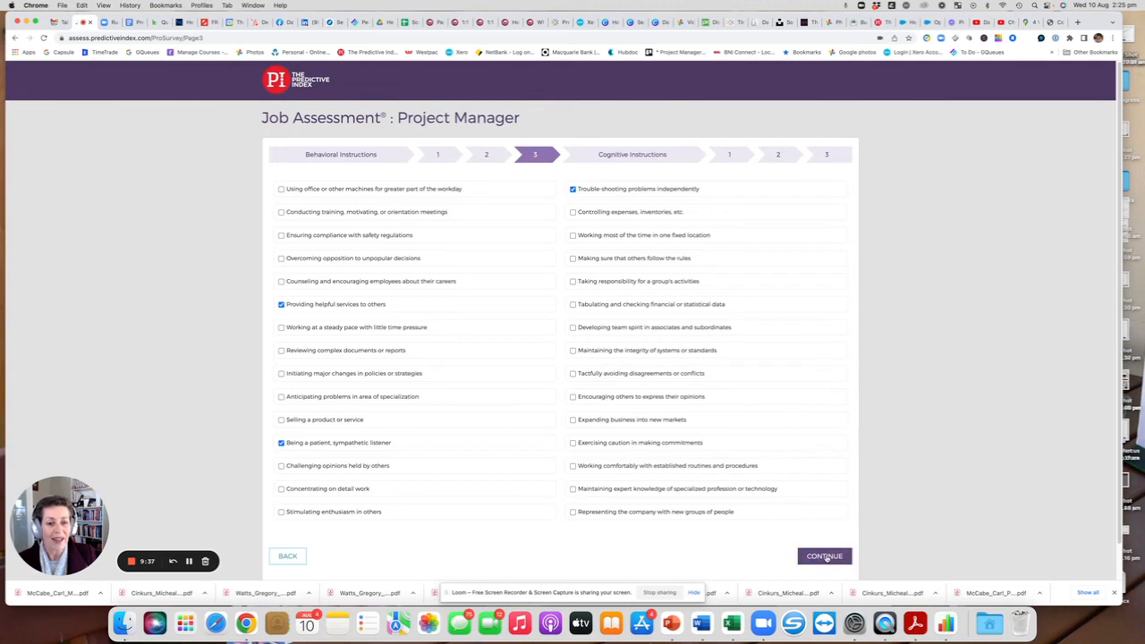
{"action": "left_click", "coordinate": [824, 556]}
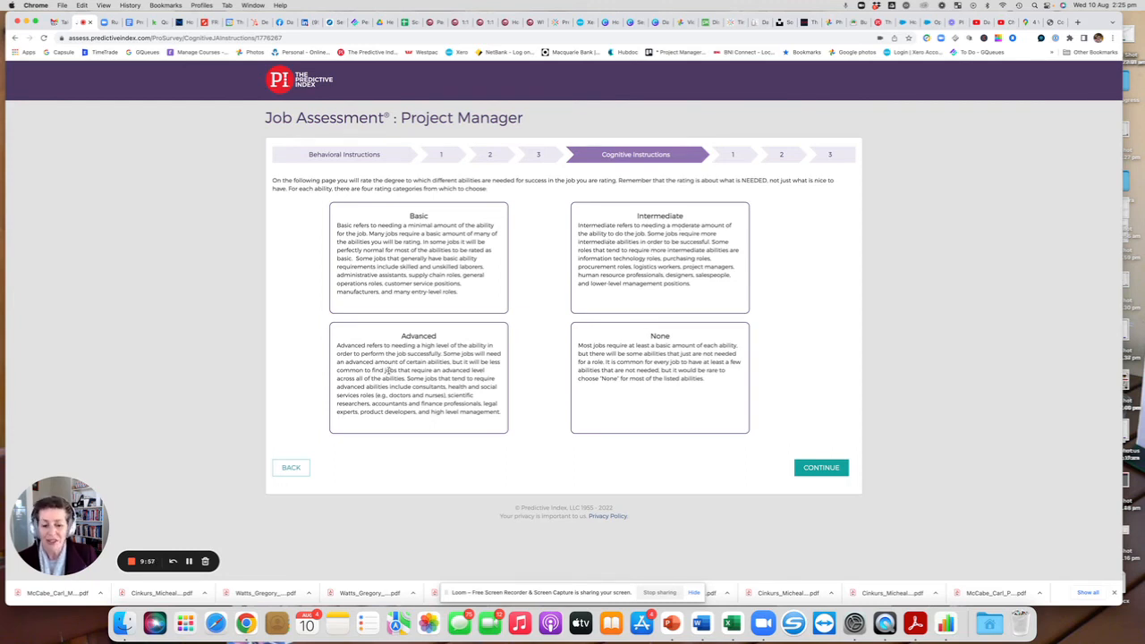
Rate Memorization as None and Planning and Organizing as Intermediate, then try to continue.
{"action": "left_click", "coordinate": [821, 472]}
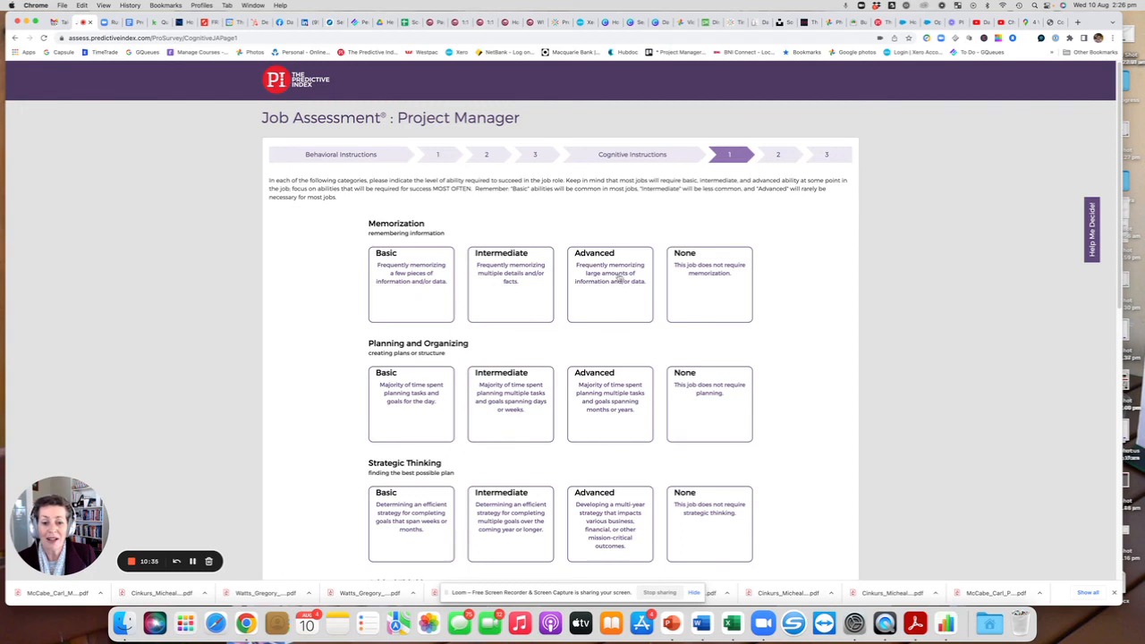
{"action": "left_click", "coordinate": [708, 274]}
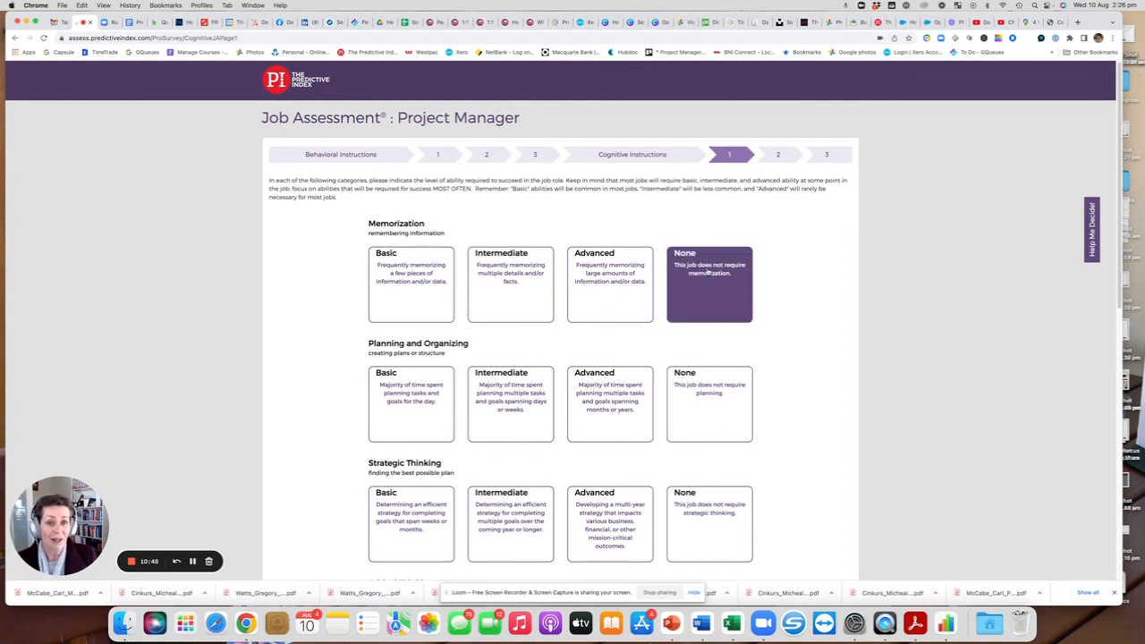
{"action": "scroll", "coordinate": [708, 274], "scroll_direction": "down", "scroll_amount": 1}
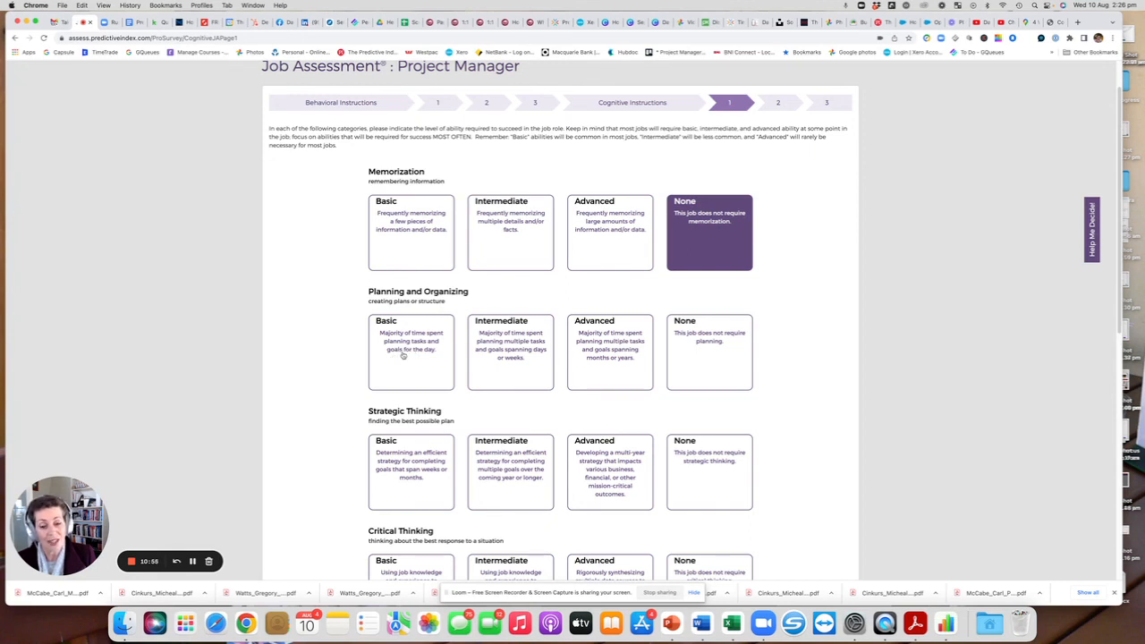
{"action": "left_click", "coordinate": [540, 354]}
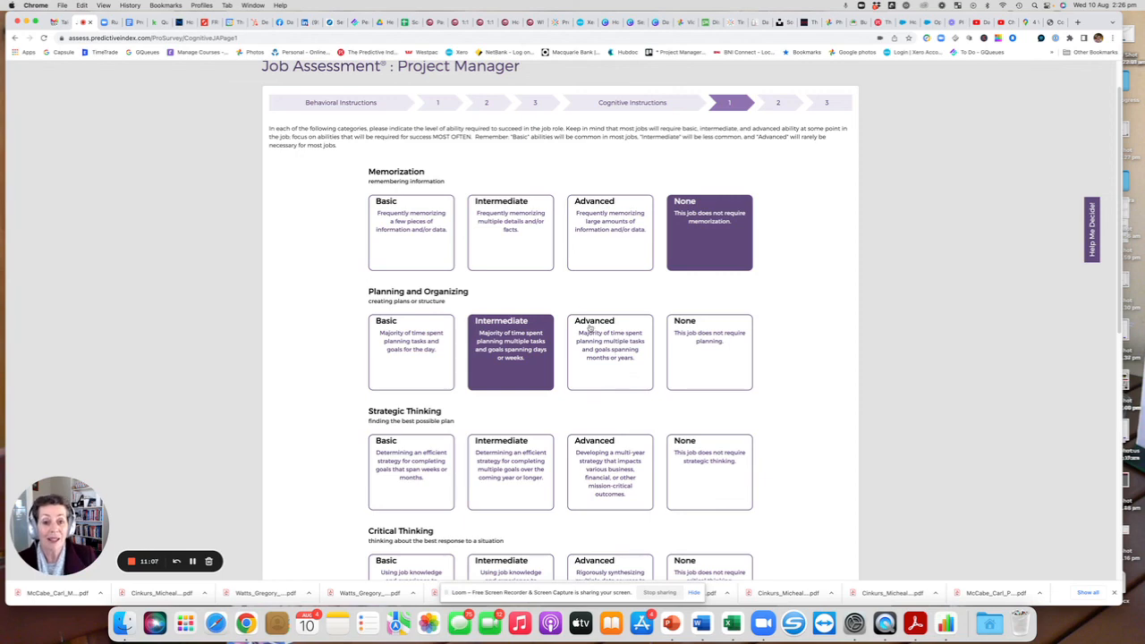
{"action": "scroll", "coordinate": [592, 329], "scroll_direction": "down", "scroll_amount": 5}
{"action": "scroll", "coordinate": [590, 330], "scroll_direction": "down", "scroll_amount": 5}
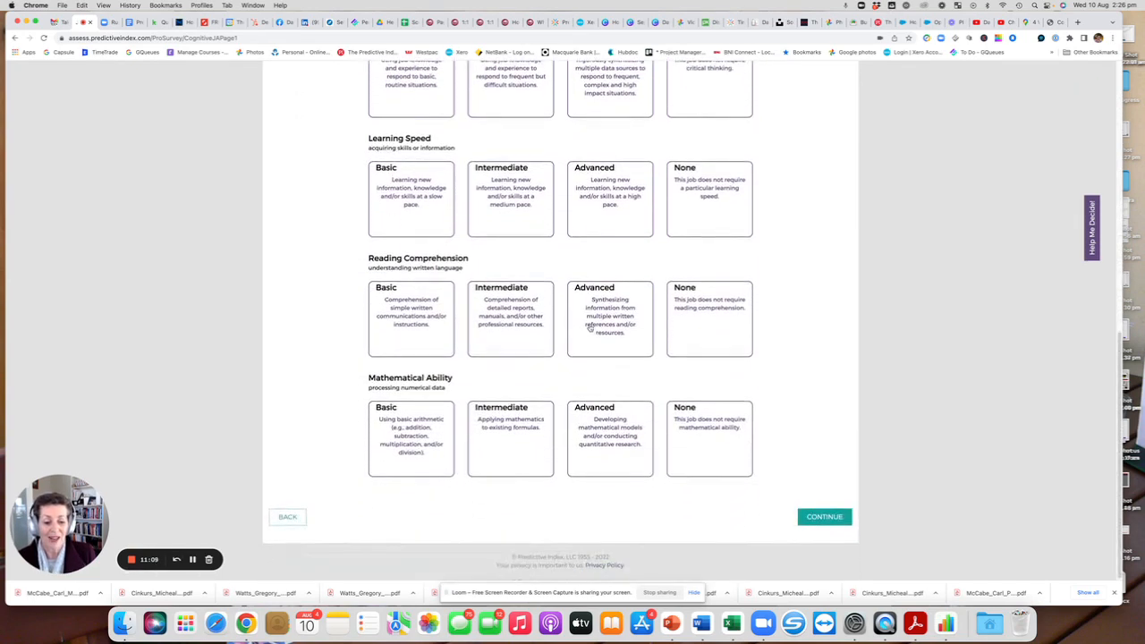
{"action": "left_click", "coordinate": [824, 520]}
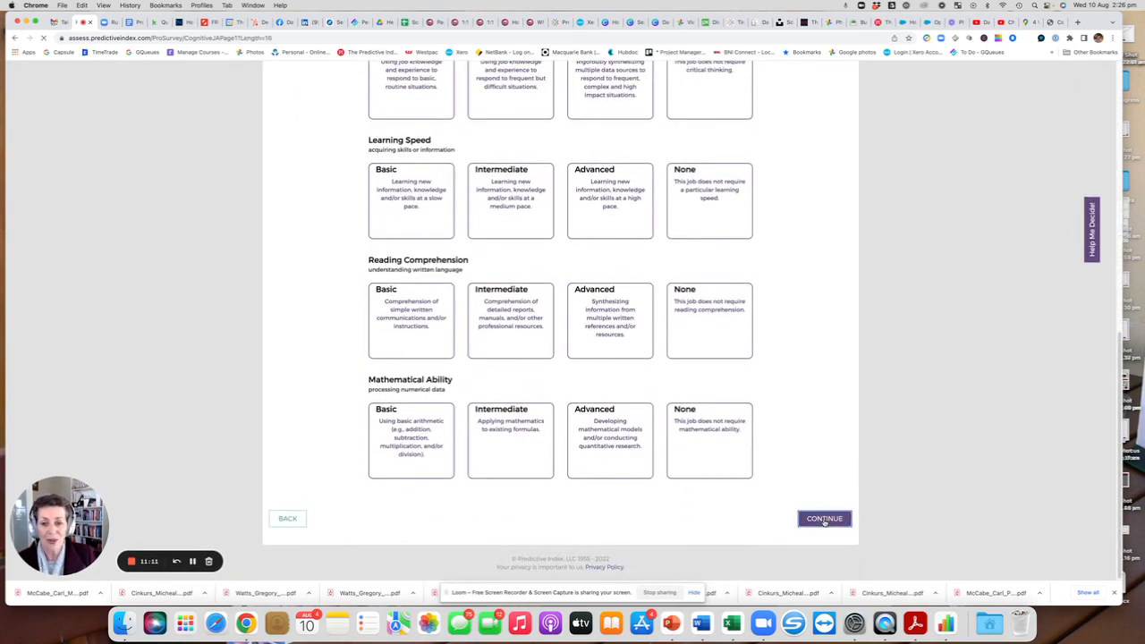
Review the remaining ability categories that still need a rating.
{"action": "scroll", "coordinate": [507, 480], "scroll_direction": "down", "scroll_amount": 7}
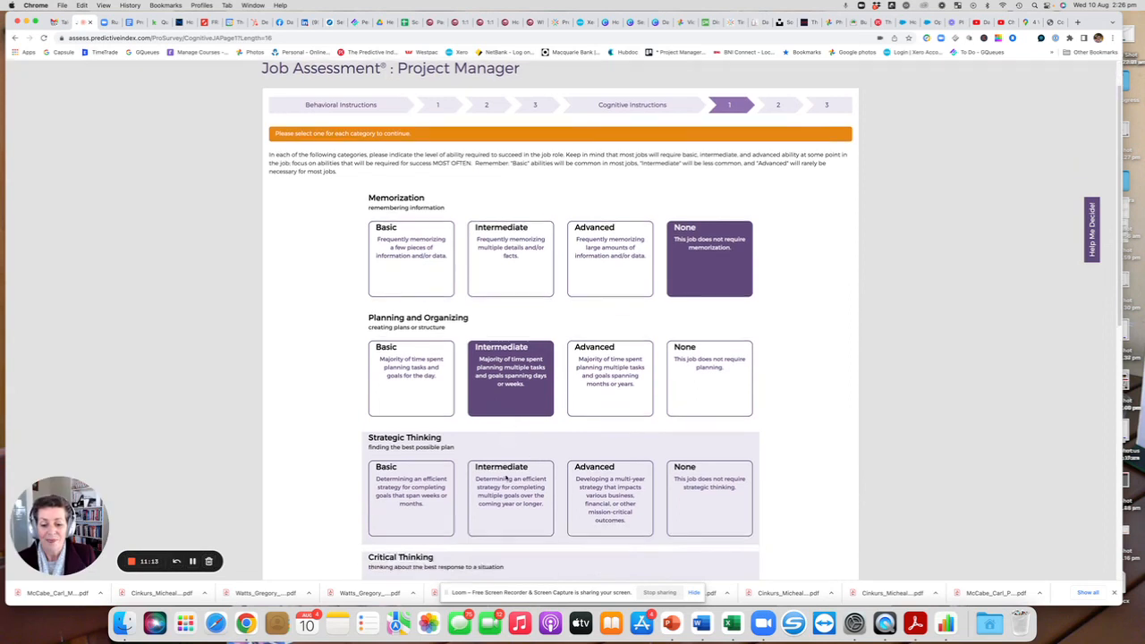
{"action": "scroll", "coordinate": [507, 479], "scroll_direction": "down", "scroll_amount": 1}
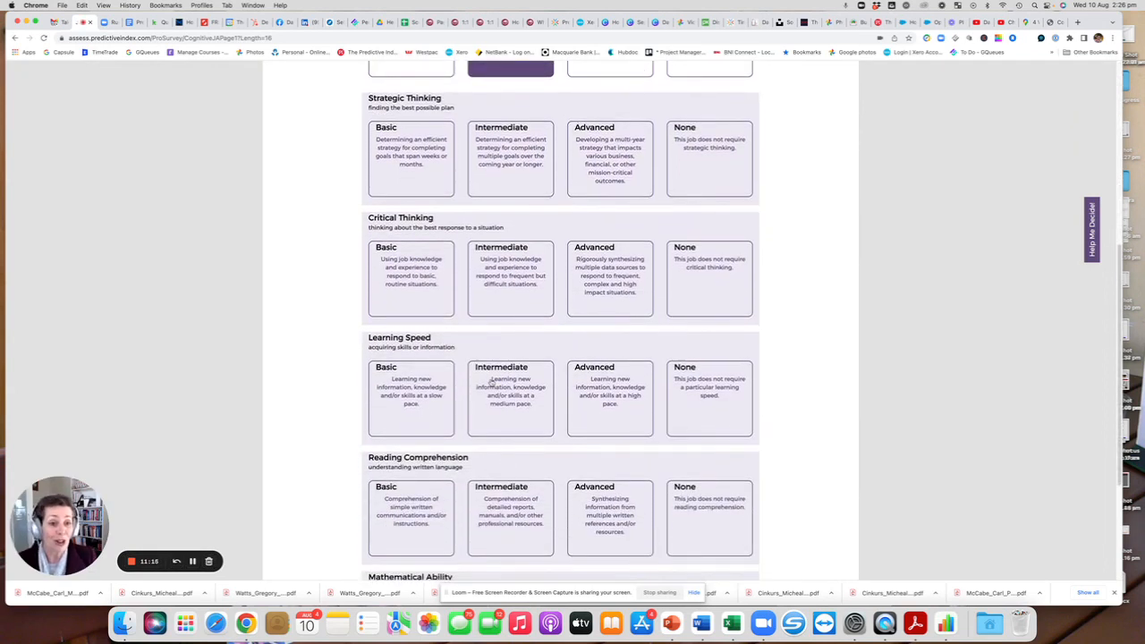